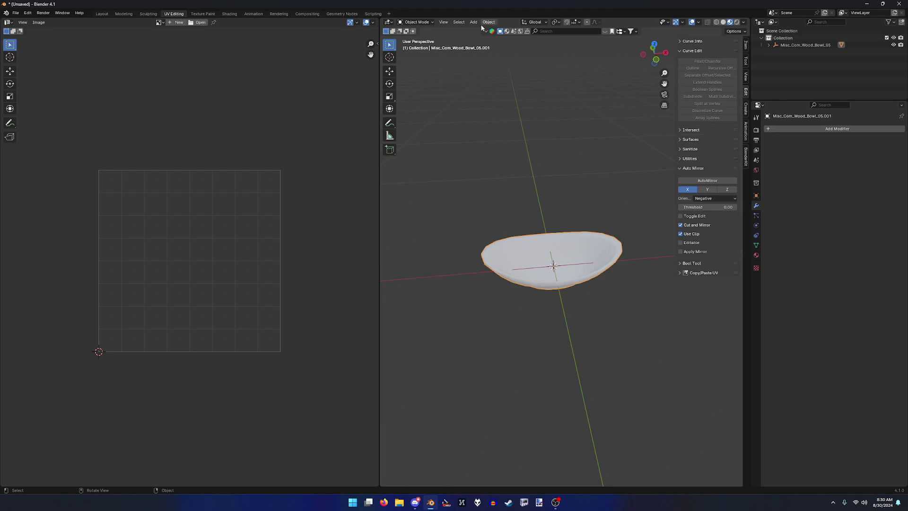
Search the online material library for "porcelain".
left_click(557, 32)
type("porcelain")
key("Return")
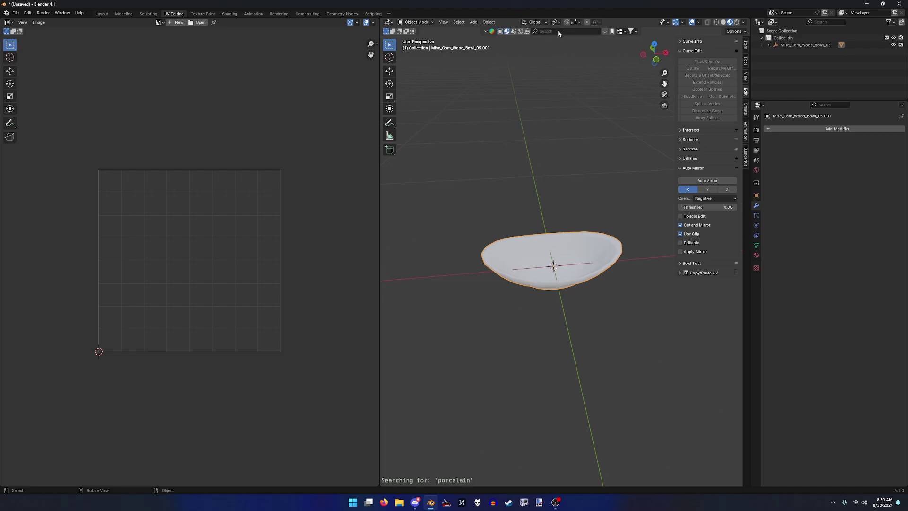
type("porcel")
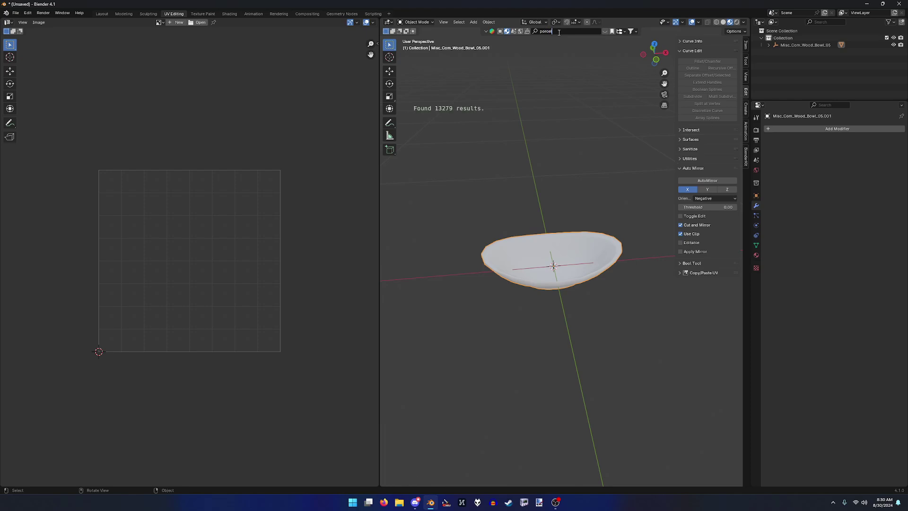
type("ain")
key("Return")
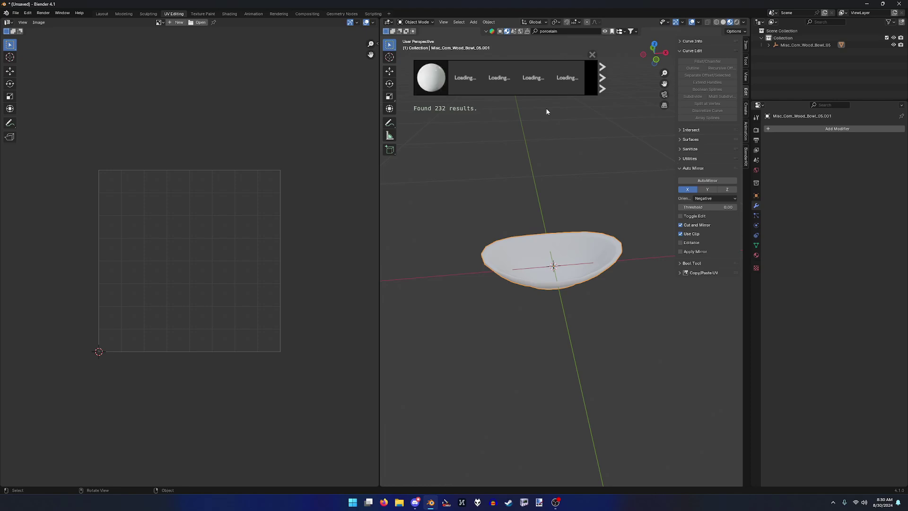
Download the dark speckled Porcelain material from the search results and apply it to the bowl.
mouse_move(498, 90)
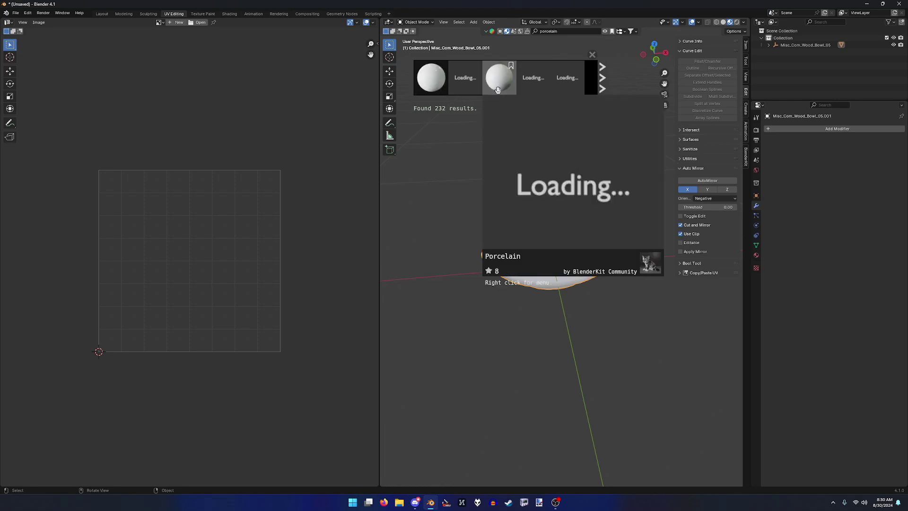
mouse_move(533, 88)
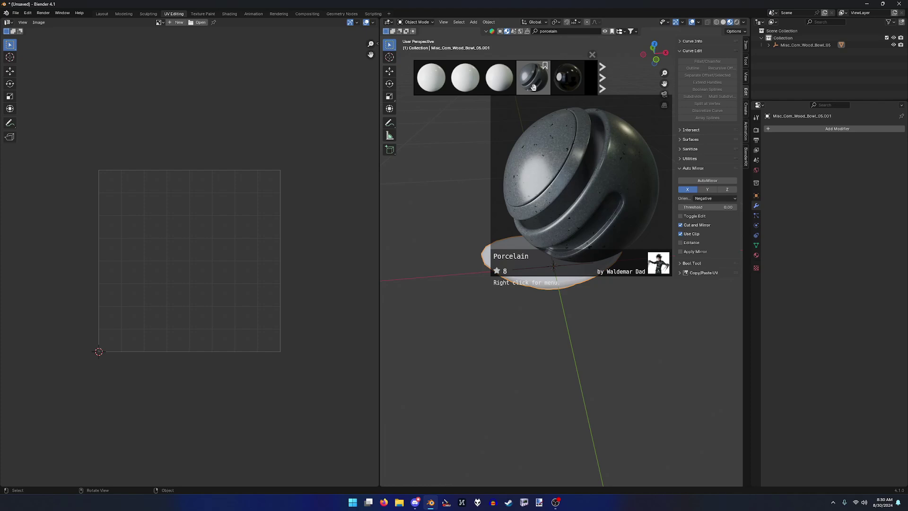
left_click(533, 89)
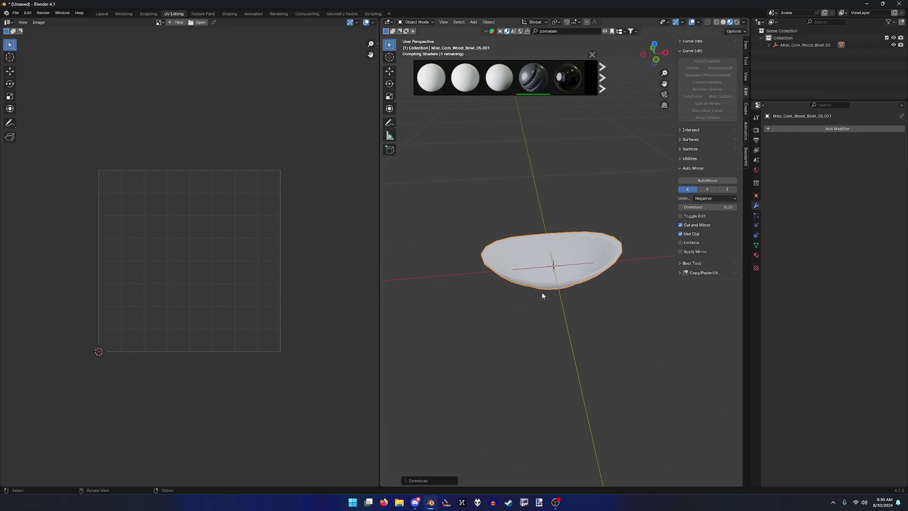
mouse_move(544, 285)
middle_mouse_down()
mouse_move(547, 265)
mouse_move(549, 285)
middle_mouse_up()
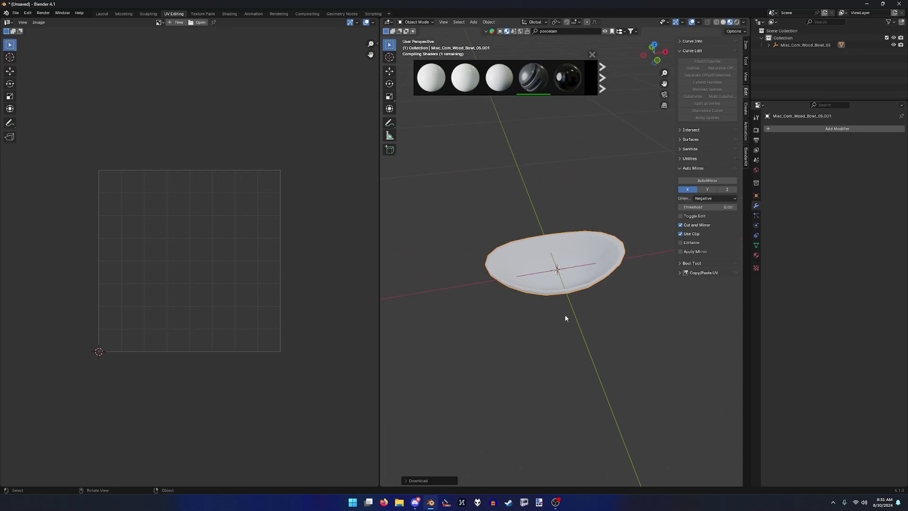
middle_click_drag(624, 305, 601, 334)
left_click(604, 330)
scroll(603, 330, "up", 4)
left_click(601, 335)
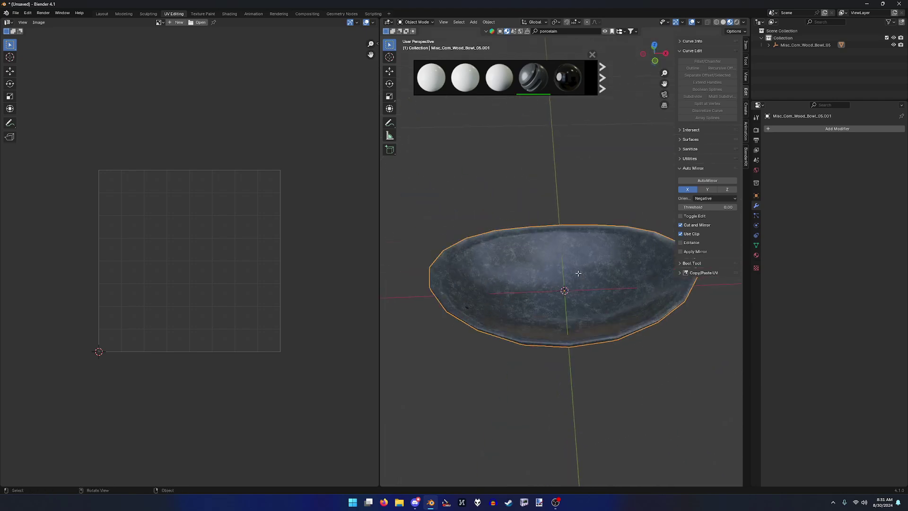
Mark the bowl's outer rim edge loop as a UV seam in Edit Mode.
key("Tab")
middle_click_drag(553, 295, 479, 234)
key("alt+a")
right_click(478, 234)
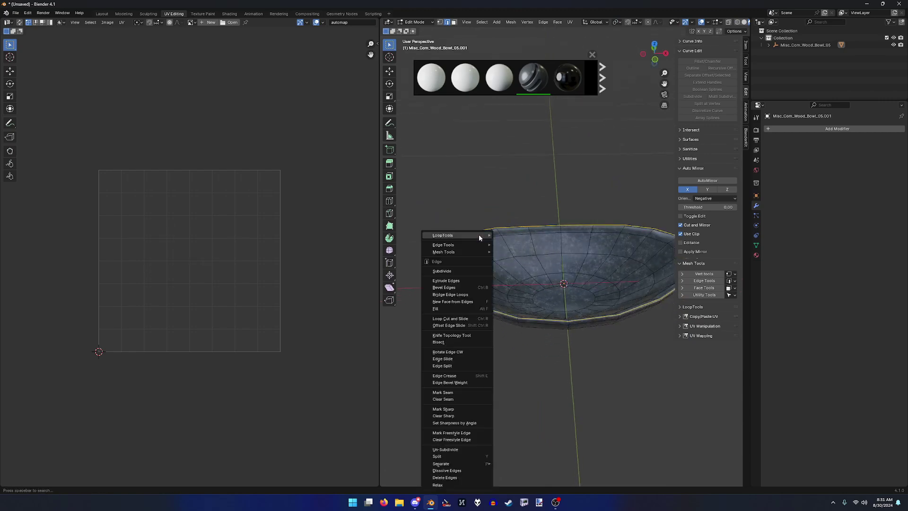
left_click(456, 398)
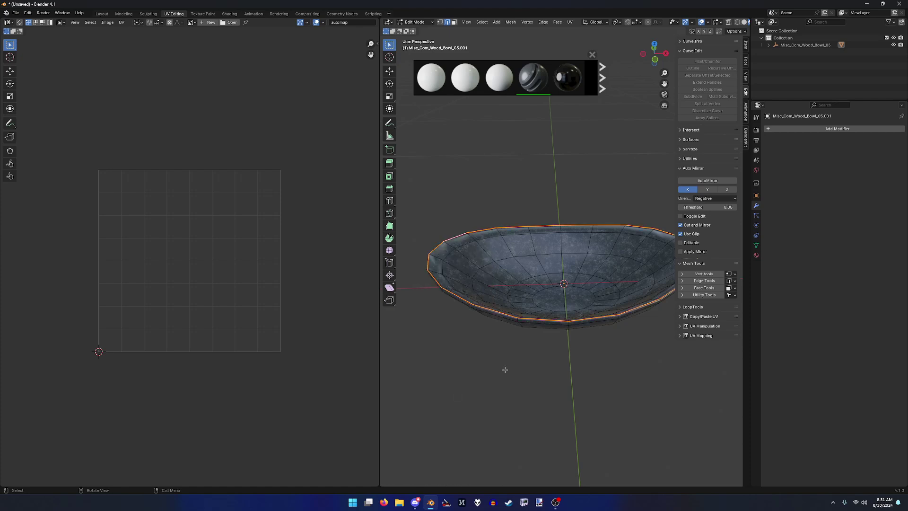
middle_click_drag(504, 369, 614, 338)
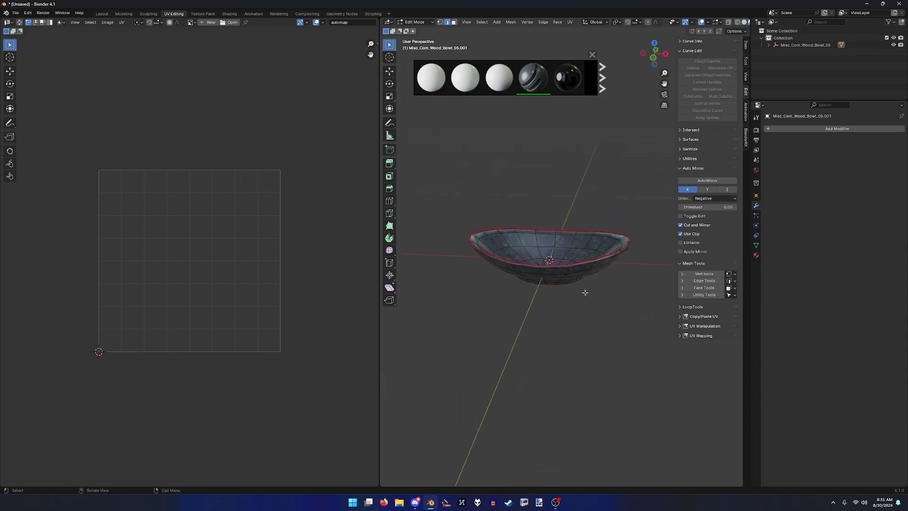
middle_click_drag(558, 250, 562, 265)
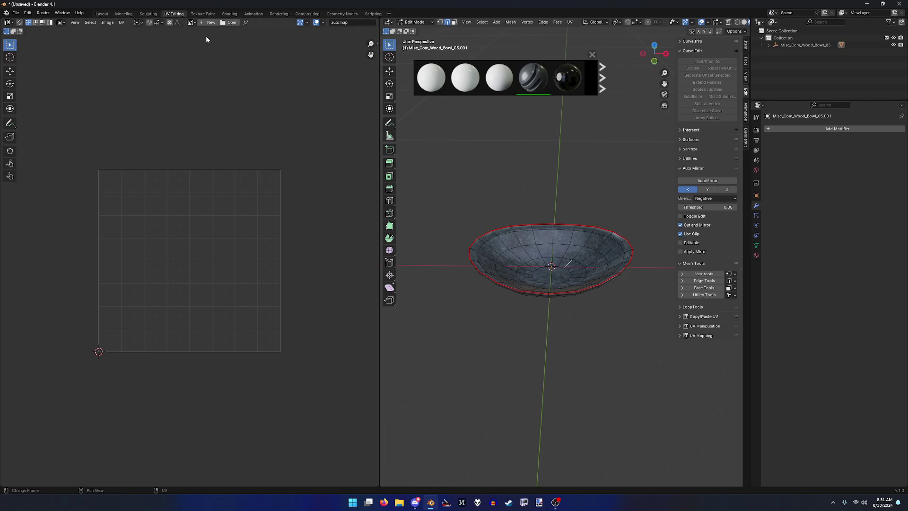
Create a new blank 1024 × 1024 px image in the UV editor.
left_click(193, 23)
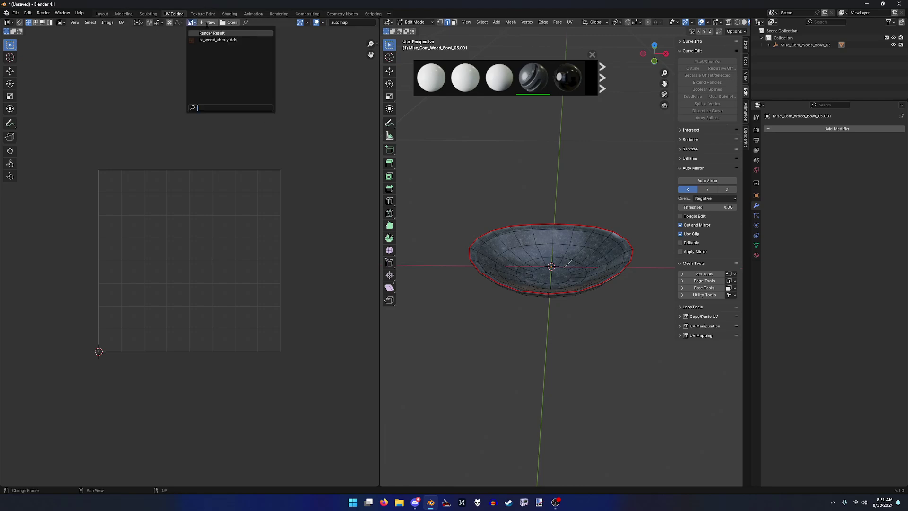
left_click(208, 22)
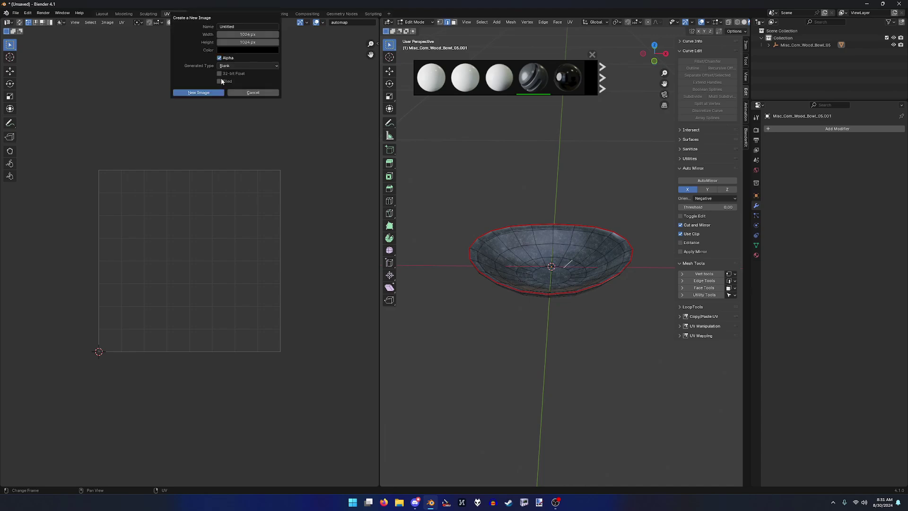
left_click(256, 34)
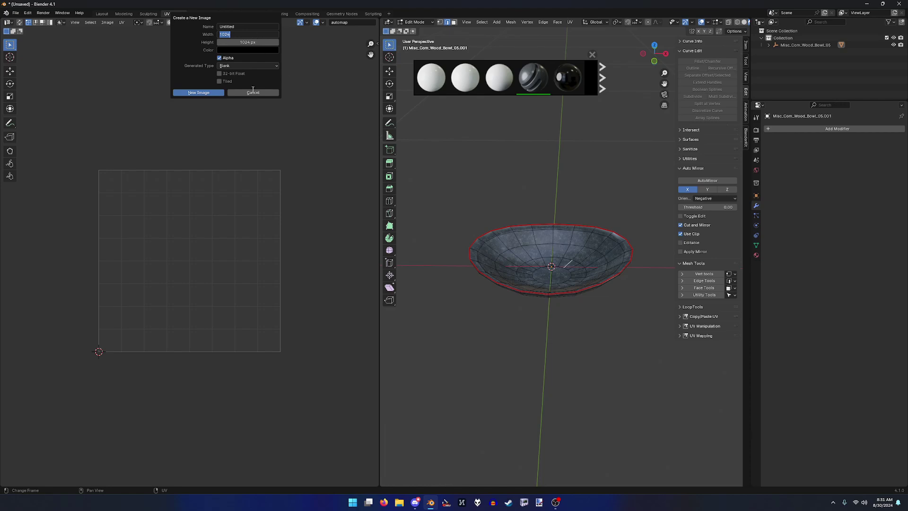
left_click(220, 59)
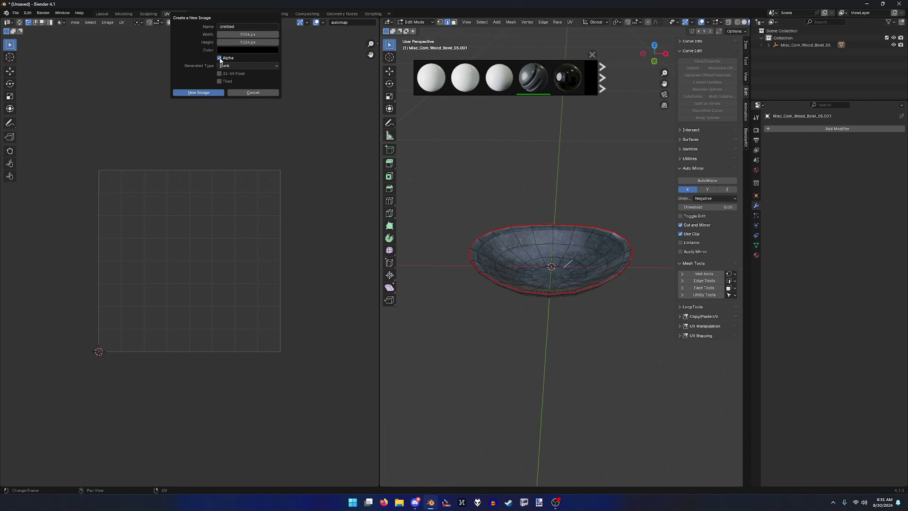
left_click(198, 93)
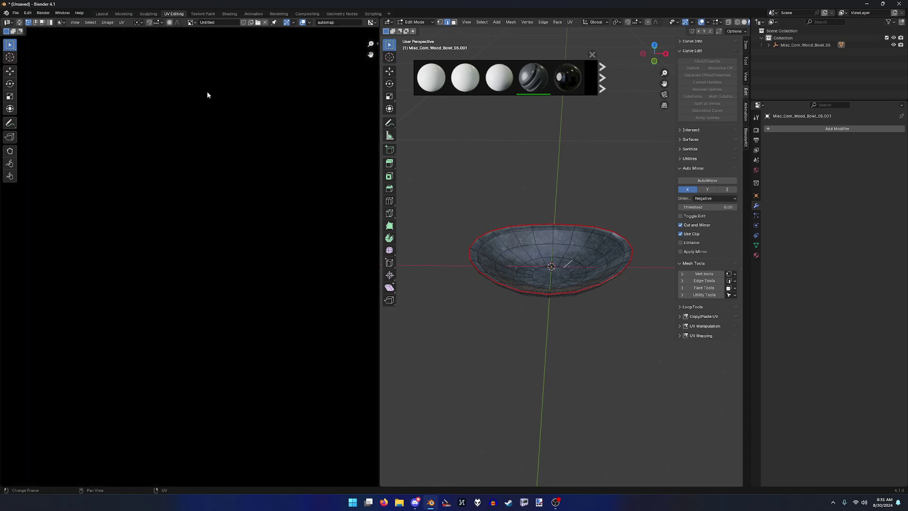
scroll(234, 179, "down", 5)
scroll(237, 188, "up", 2)
scroll(237, 188, "down", 1)
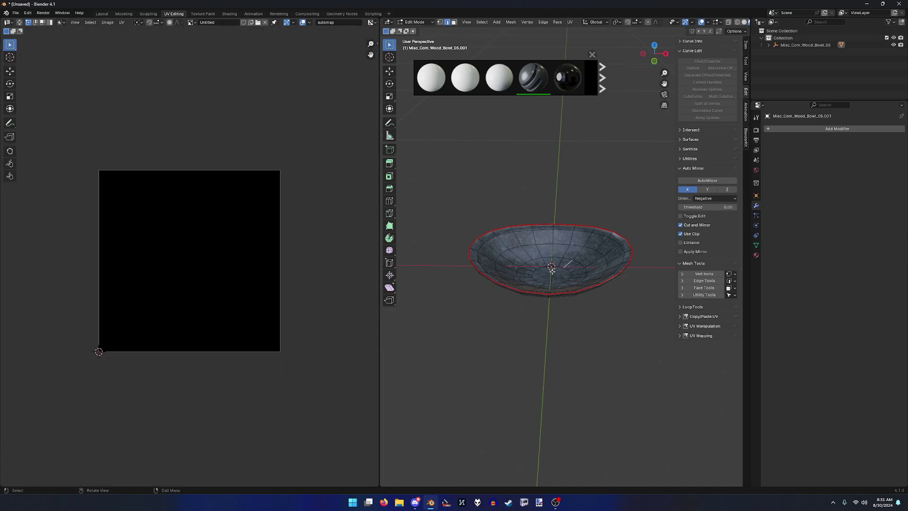
Rename the new image to "porcelain".
middle_click_drag(591, 299, 610, 299)
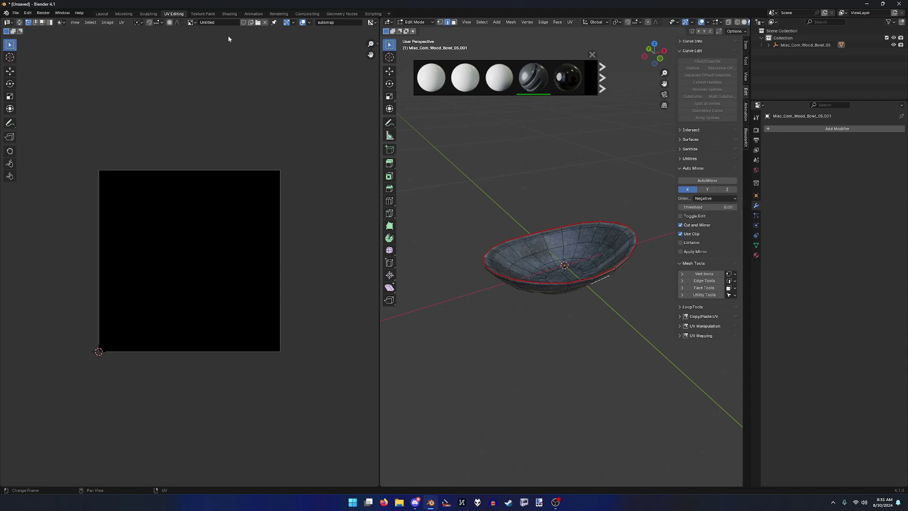
left_click(214, 21)
key("BackSpace")
key("Return")
middle_click_drag(597, 296, 576, 300, "shift")
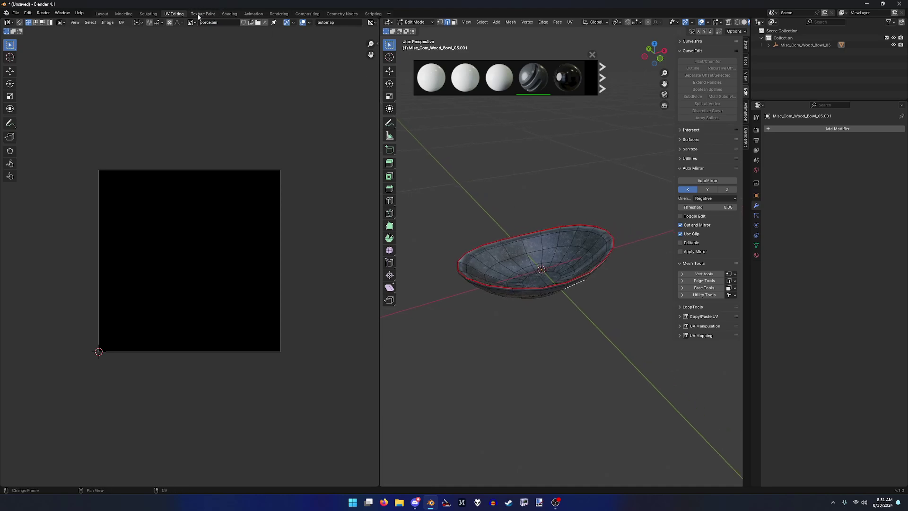
Switch to the Shading workspace and set the render engine to Cycles.
left_click(229, 14)
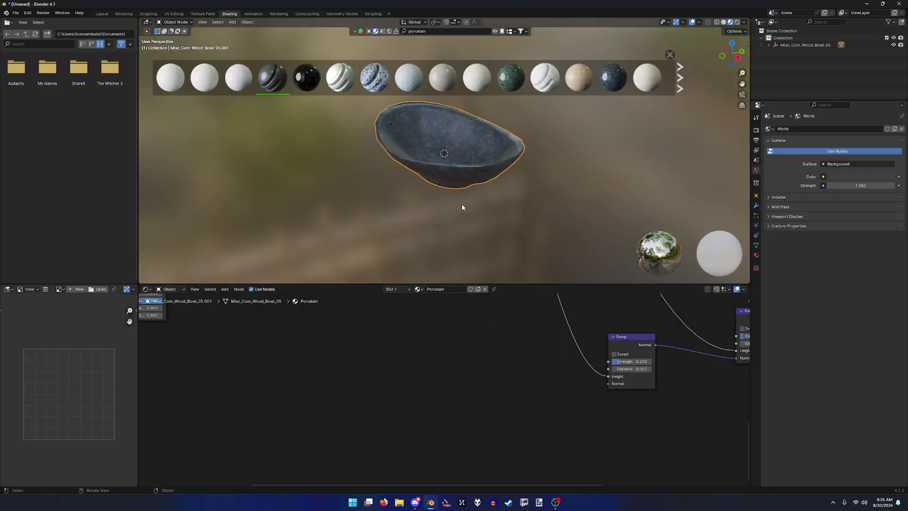
middle_click_drag(461, 206, 487, 229)
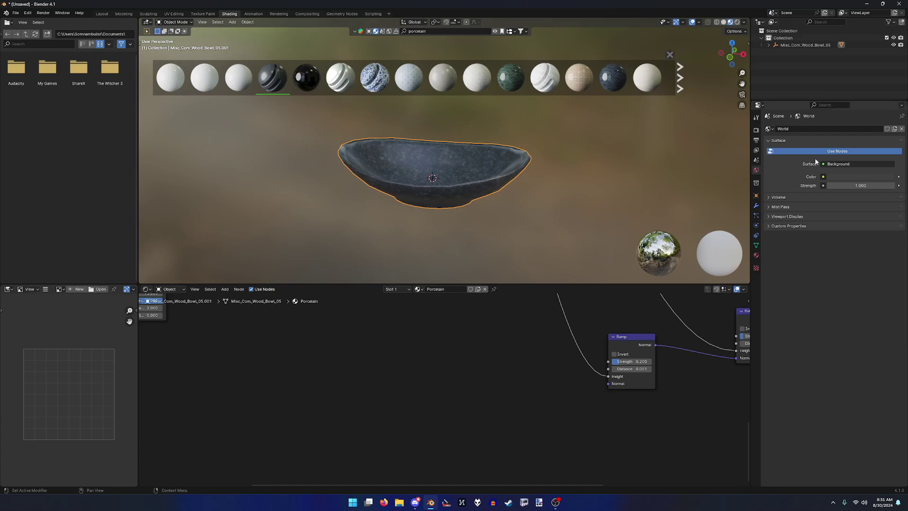
left_click(755, 130)
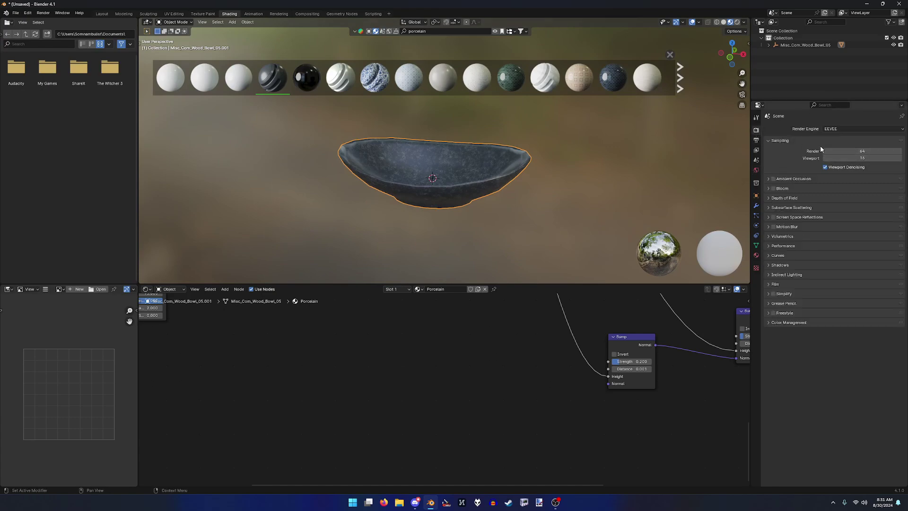
left_click(855, 129)
left_click(841, 150)
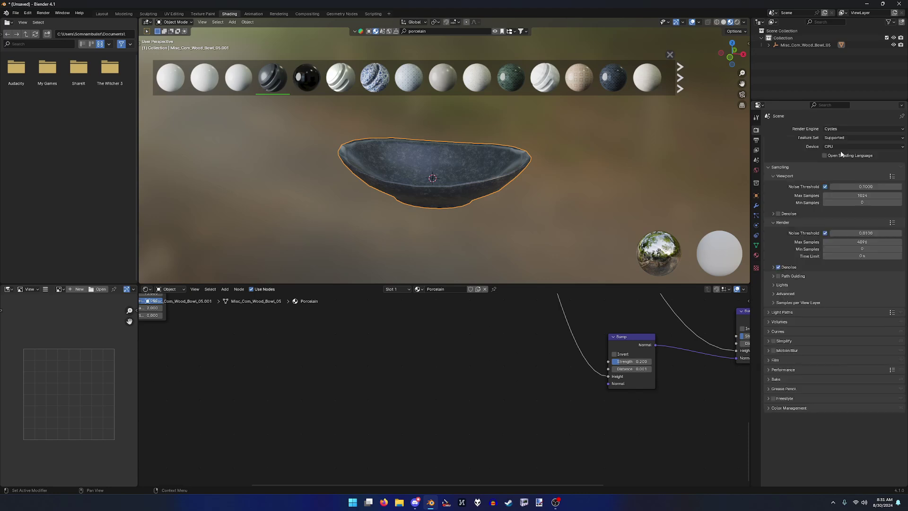
Check the bowl in Rendered viewport shading and return to Material Preview.
key("z")
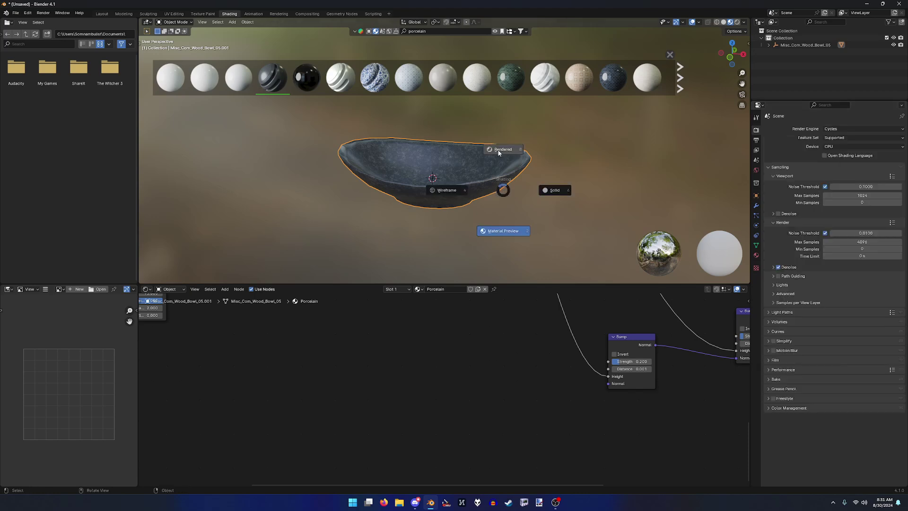
left_click(499, 150)
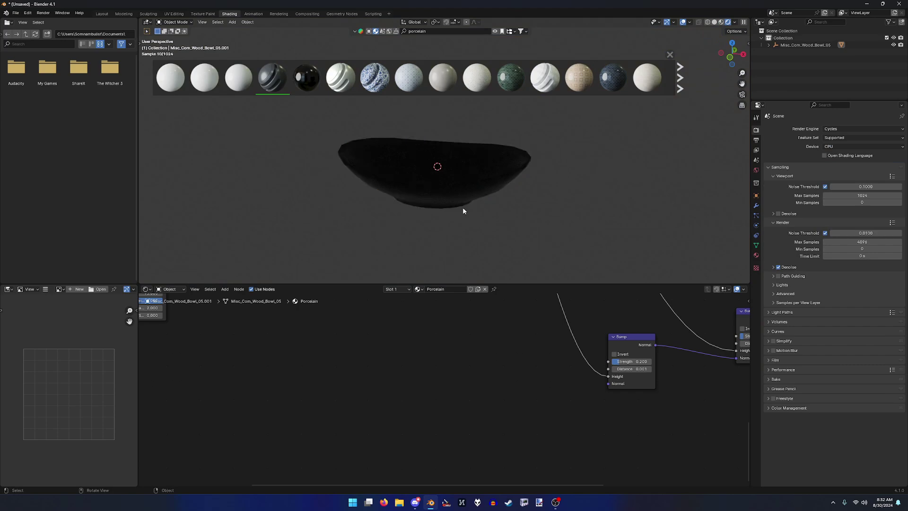
key("shift+z")
key("z")
left_click(471, 228)
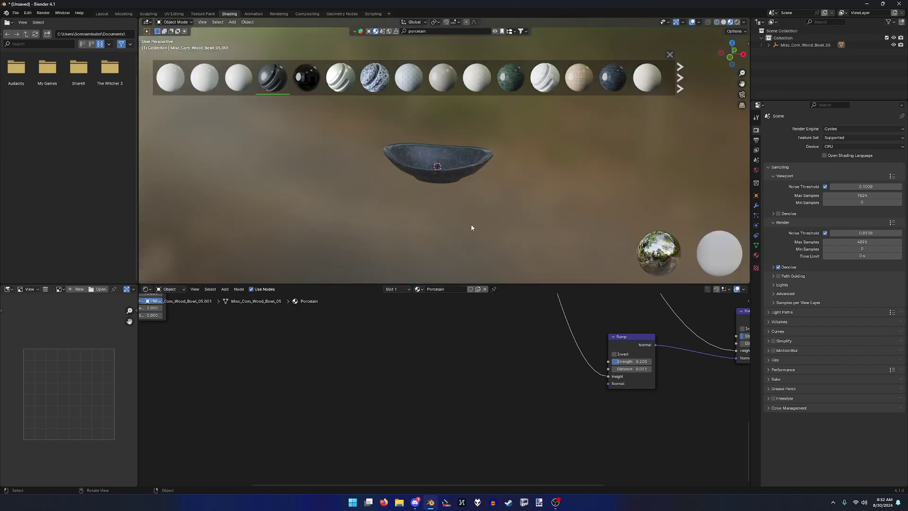
middle_click_drag(484, 158, 481, 205, "shift")
scroll(481, 205, "down", 2)
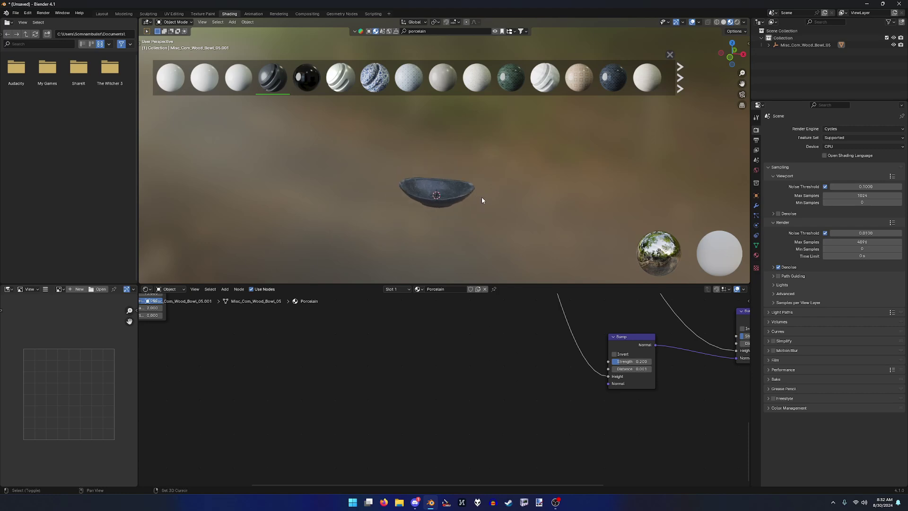
Close the material search results bar above the bowl.
left_click(669, 54)
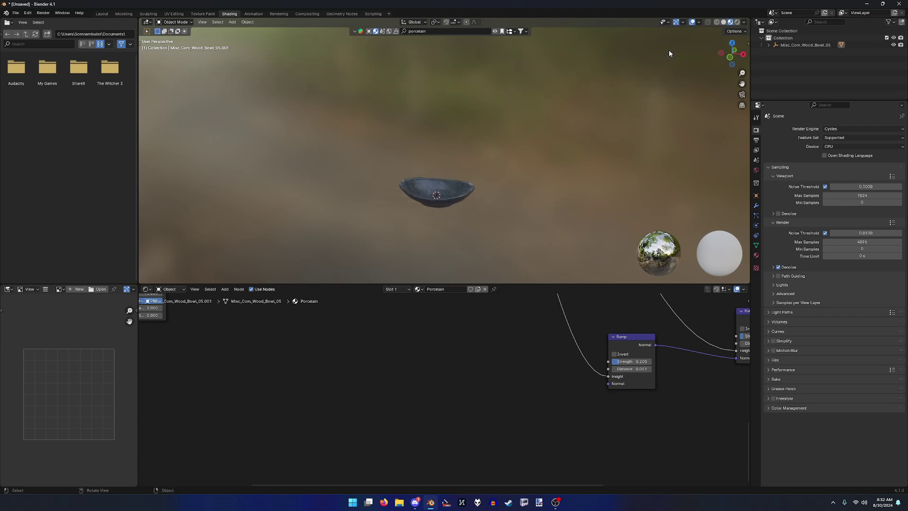
middle_click_drag(441, 201, 498, 232)
key("shift")
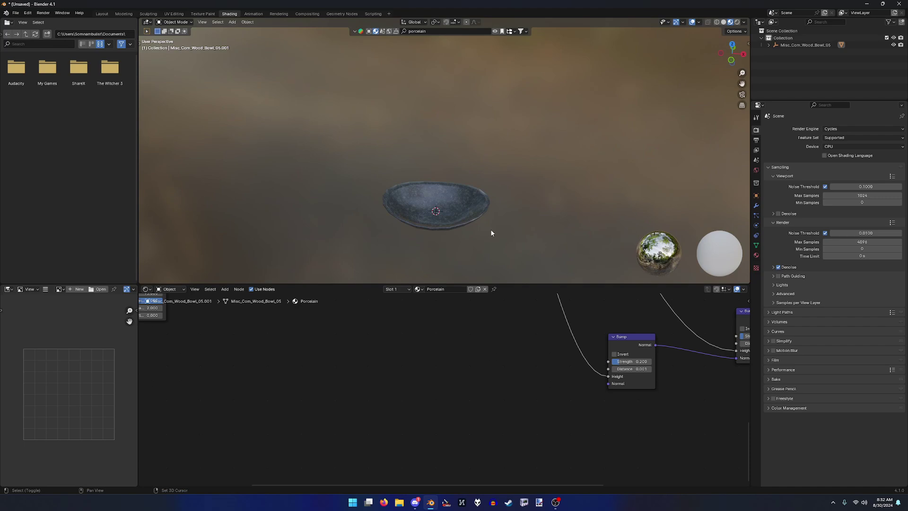
In the Layout workspace, add a point light and move it above the bowl.
left_click(102, 13)
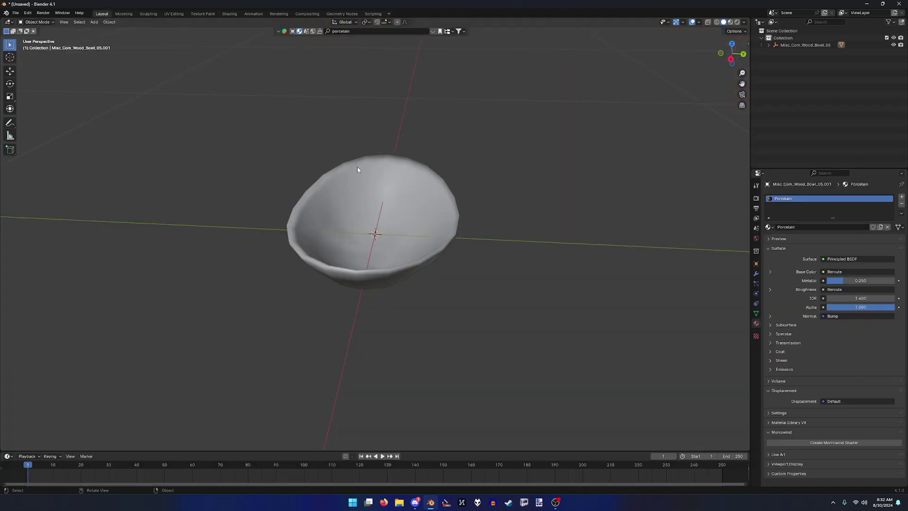
mouse_move(356, 166)
middle_mouse_down()
mouse_move(399, 217)
mouse_move(404, 261)
mouse_move(415, 237)
middle_mouse_up()
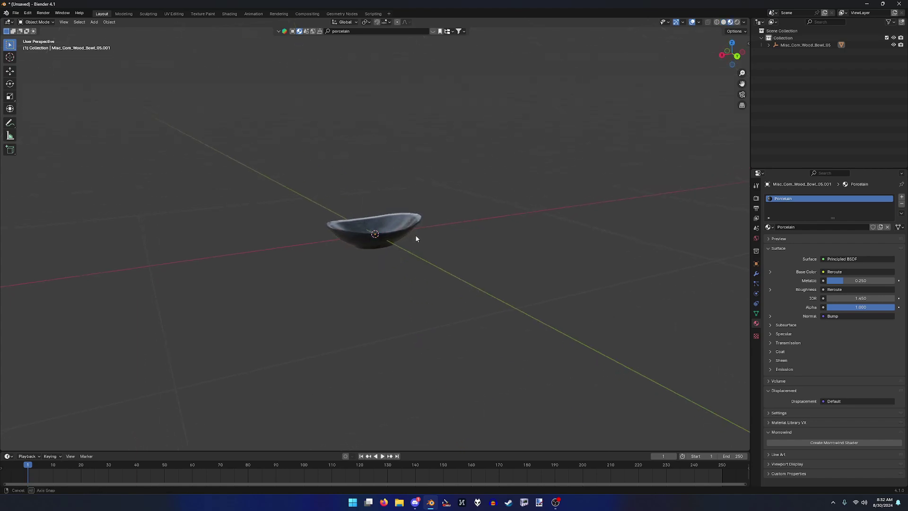
key("shift+a")
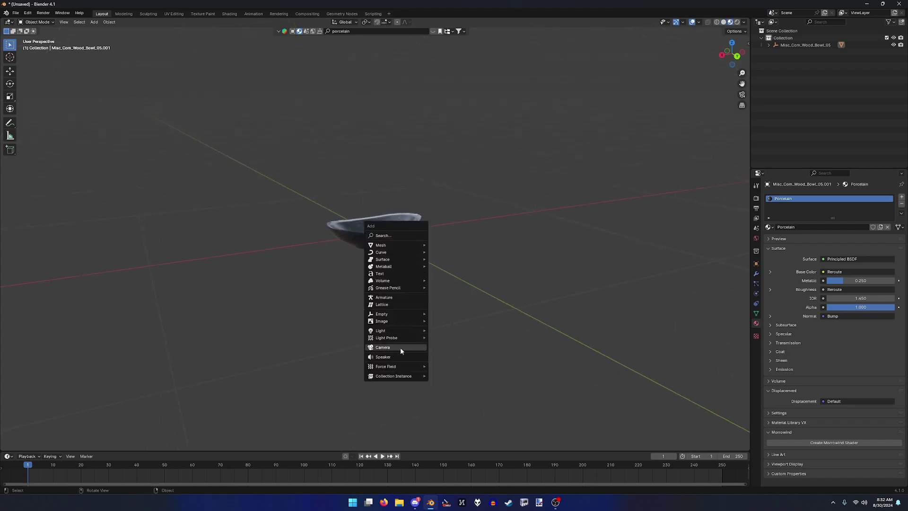
mouse_move(399, 331)
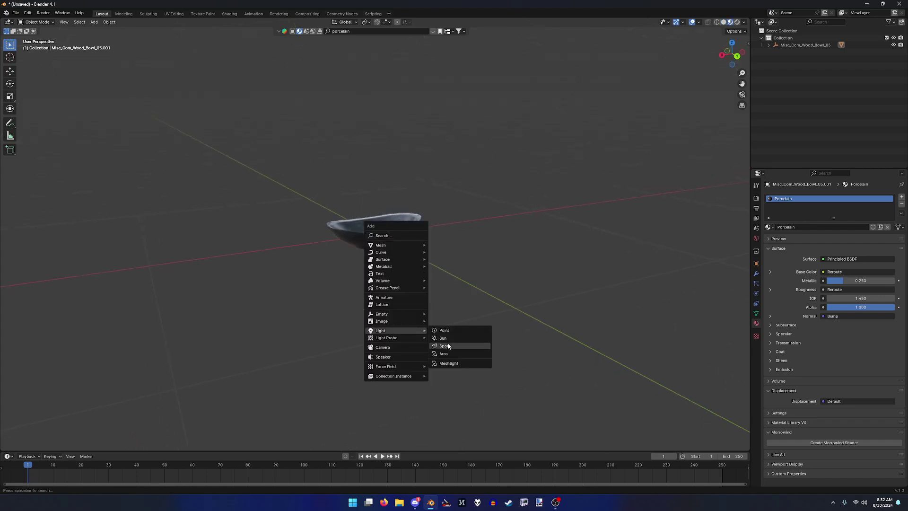
left_click(444, 330)
middle_click_drag(385, 281, 441, 263)
key("g")
left_click(453, 205)
Show the bowl and its point light in Rendered viewport shading.
key("z")
left_click(459, 142)
middle_click_drag(460, 142, 349, 186)
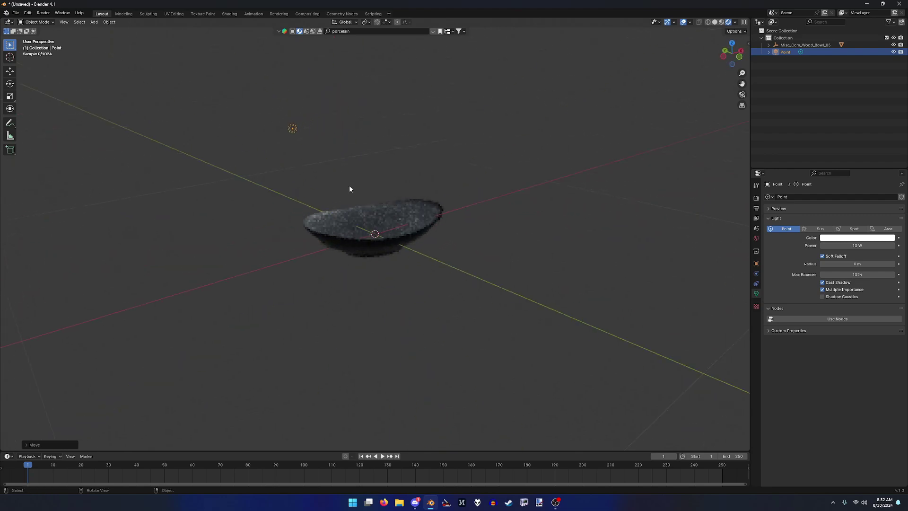
Duplicate the point light twice, placing the copies around and below the bowl, and deselect them.
key("shift+d")
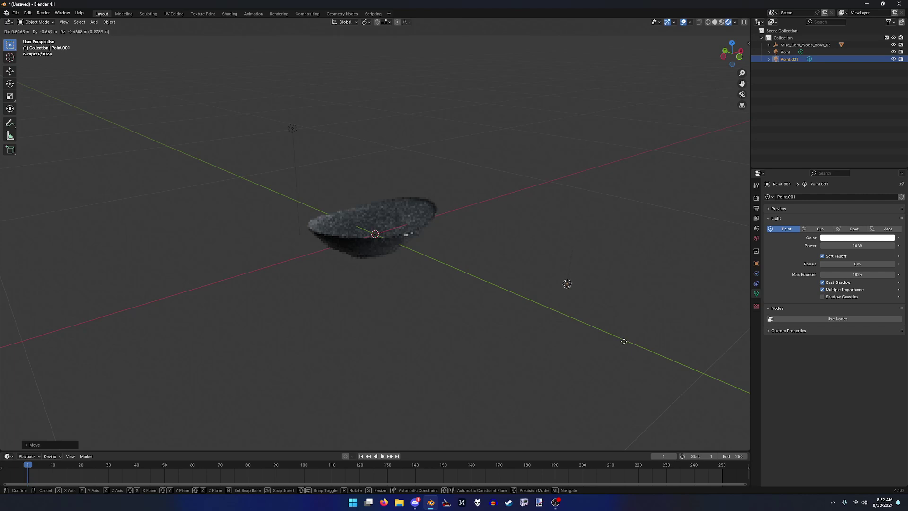
left_click(624, 341)
middle_click_drag(621, 340, 432, 310)
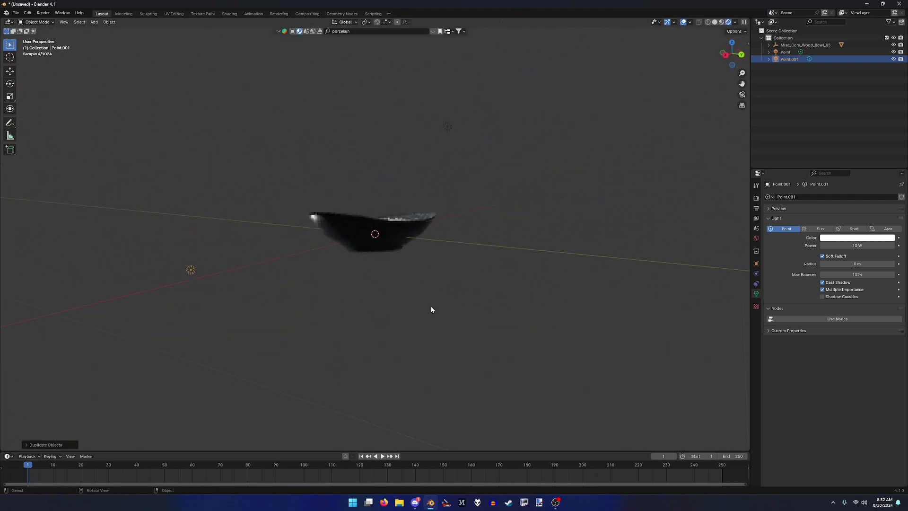
key("shift+d")
left_click(60, 370)
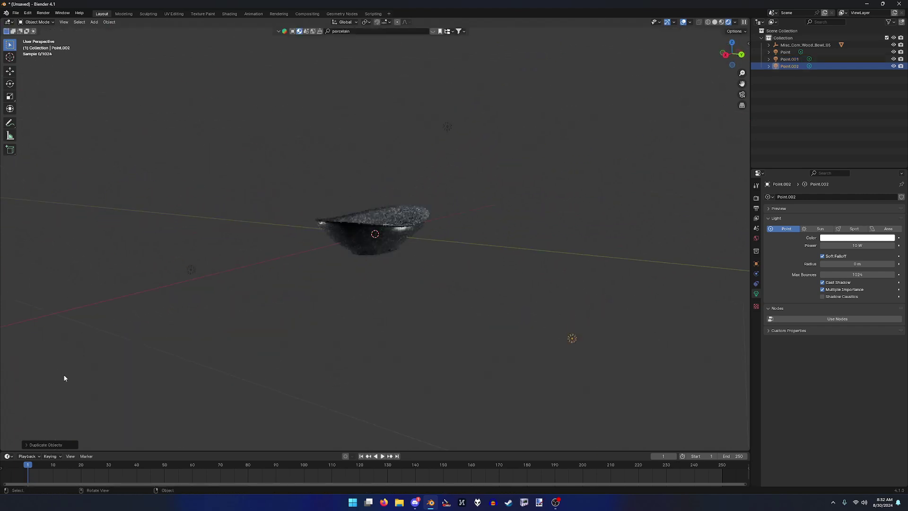
middle_click_drag(290, 278, 259, 259)
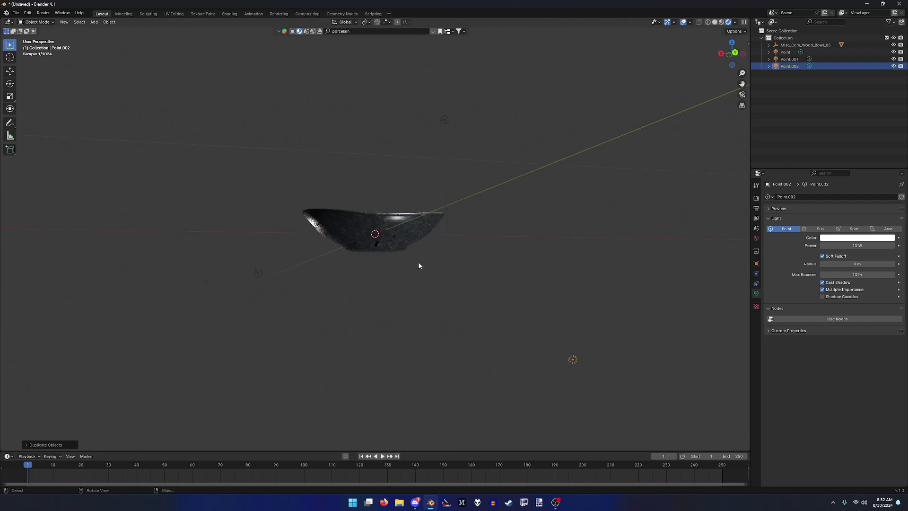
middle_click_drag(418, 265, 409, 305)
left_click(389, 282)
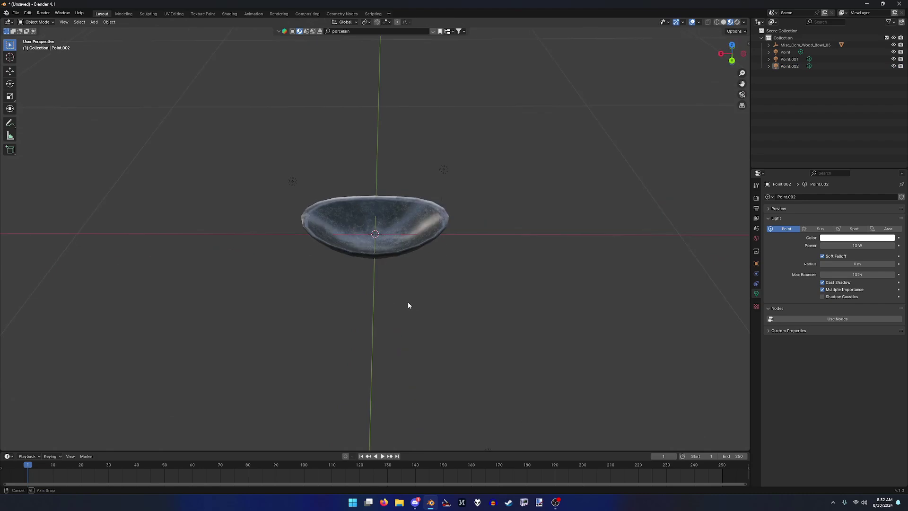
Switch to the Shading workspace, display the bowl in Material Preview shading and select it.
left_click(224, 13)
key("z")
left_click(489, 201)
mouse_move(478, 231)
middle_mouse_down()
mouse_move(477, 206)
mouse_move(505, 217)
mouse_move(517, 251)
mouse_move(484, 214)
middle_mouse_up()
key("z")
left_click(520, 274)
left_click(456, 195)
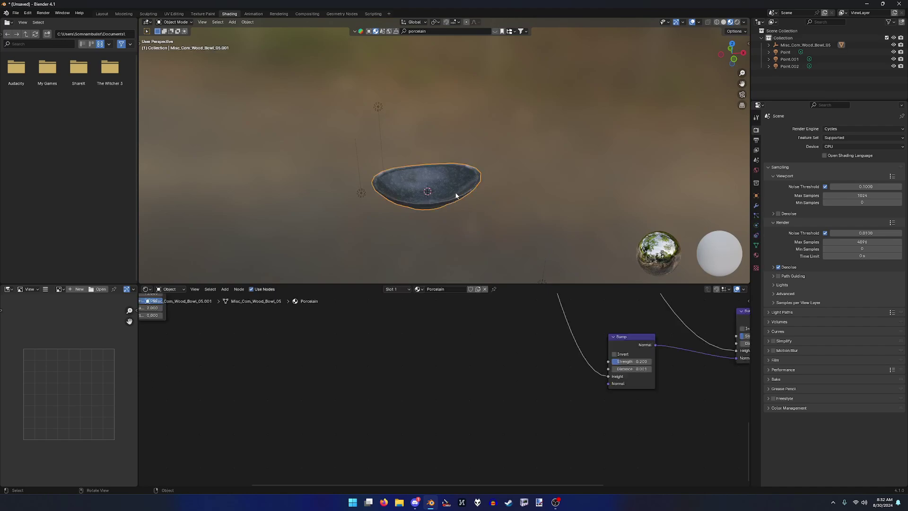
Add an Image Texture node to the Porcelain material's node tree, above the Principled BSDF.
scroll(449, 339, "down", 7)
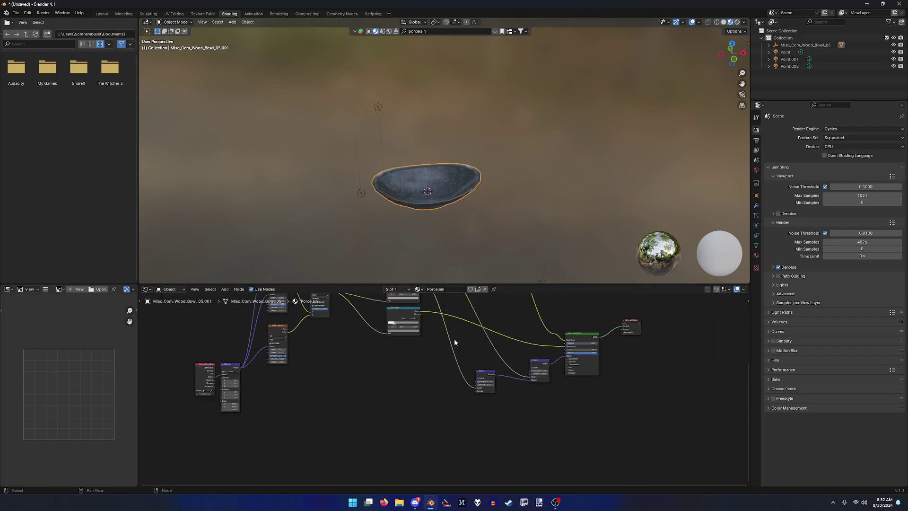
middle_click_drag(454, 339, 350, 375)
key("shift+a")
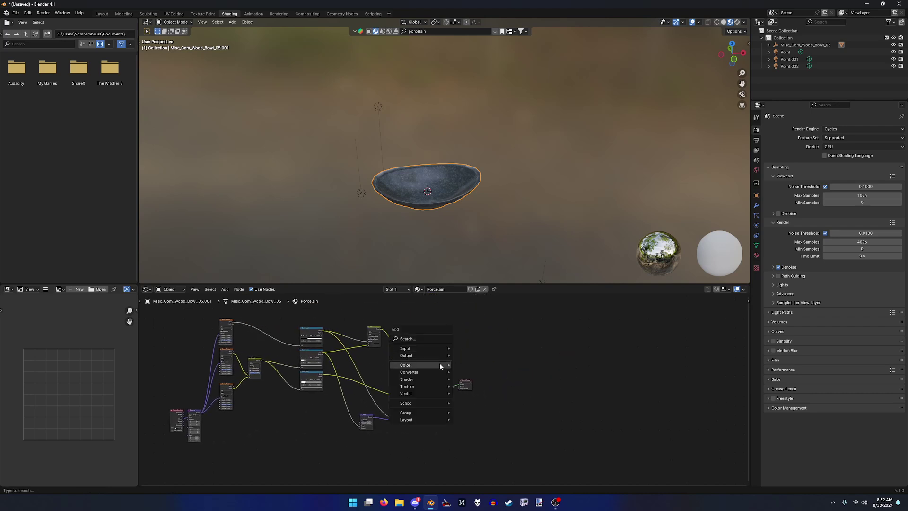
mouse_move(433, 345)
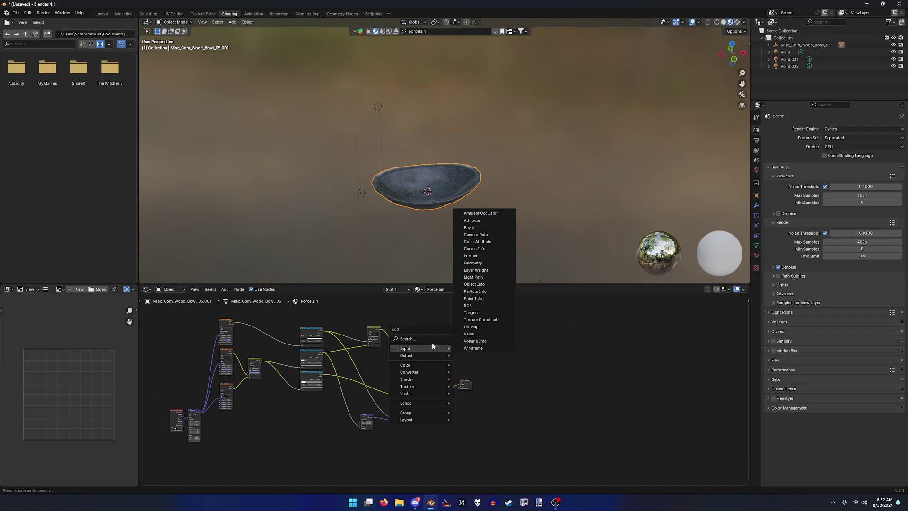
type("Image")
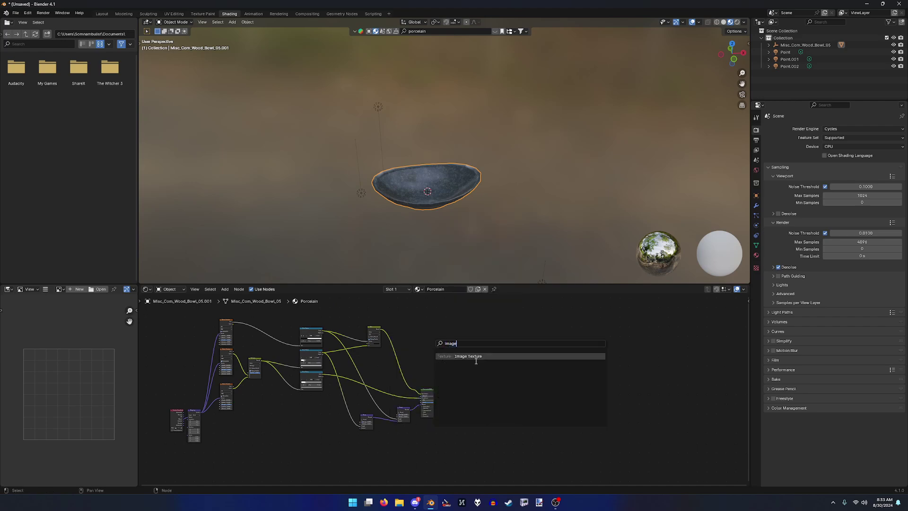
key("Return")
left_click(454, 349)
scroll(455, 343, "up", 2)
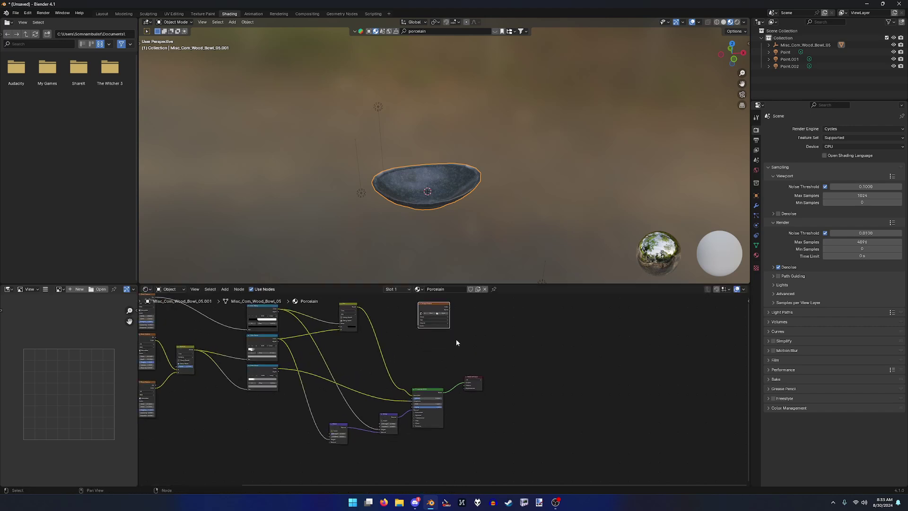
Assign the existing porcelain image to the unconnected Image Texture node.
scroll(456, 340, "up", 5)
middle_click_drag(376, 333, 395, 377)
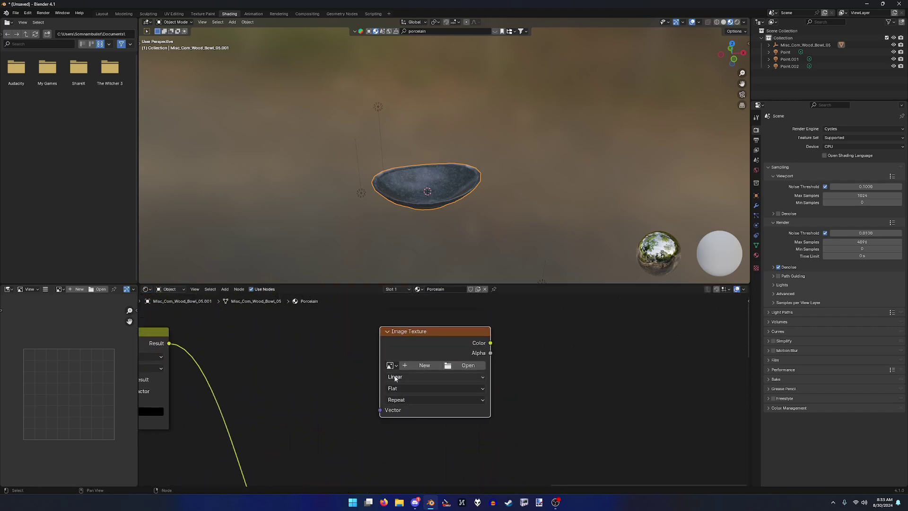
left_click(391, 365)
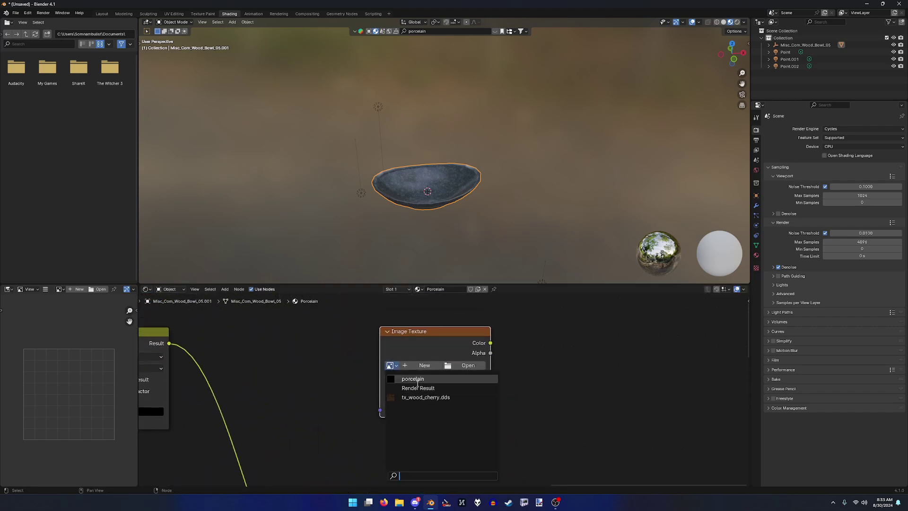
left_click(416, 379)
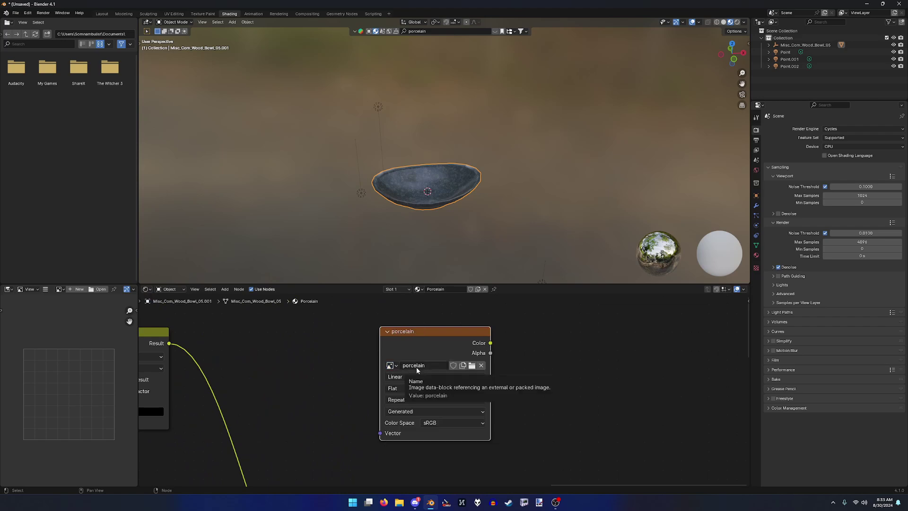
Open the Cycles Bake settings and review them alongside the bowl.
scroll(434, 227, "up", 1)
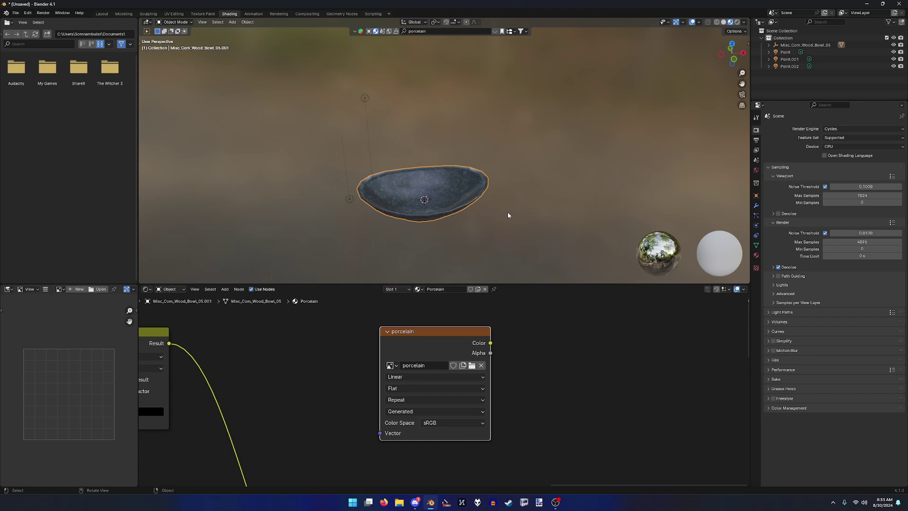
left_click(773, 380)
scroll(838, 335, "down", 5)
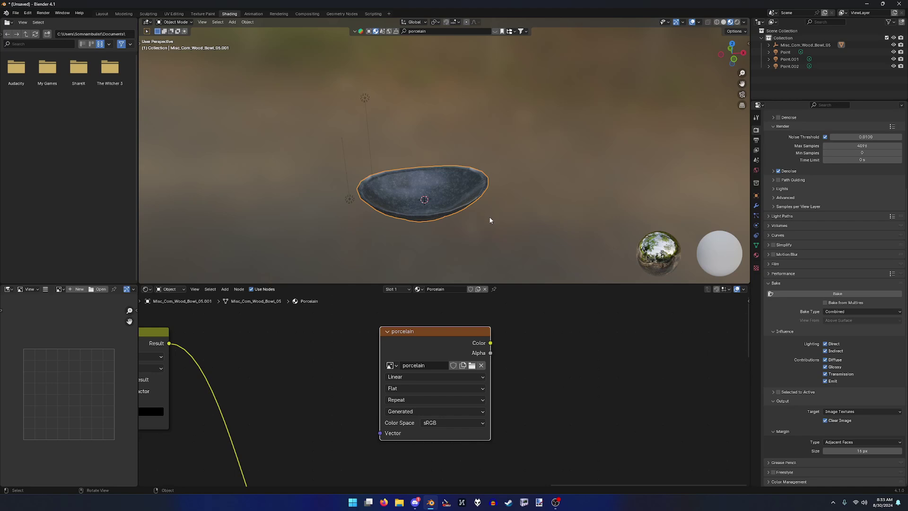
middle_click_drag(490, 220, 474, 210)
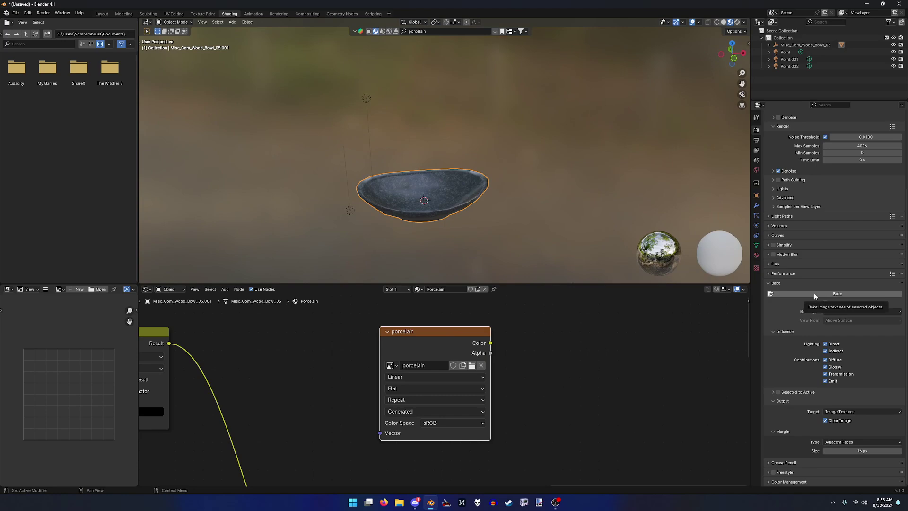
scroll(512, 223, "up", 2)
Enter Edit Mode on the bowl, switch to the UV Editing workspace and select the whole mesh.
key("Tab")
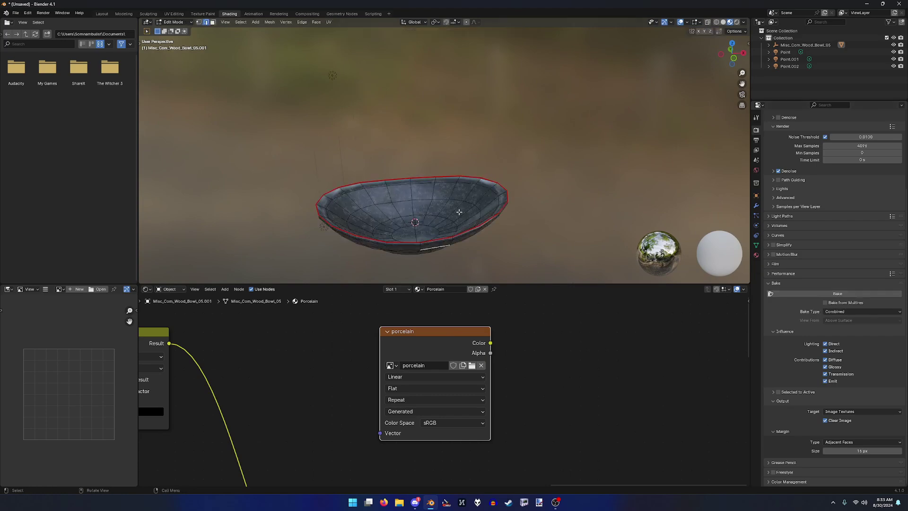
left_click(173, 13)
key("a")
scroll(551, 298, "up", 2)
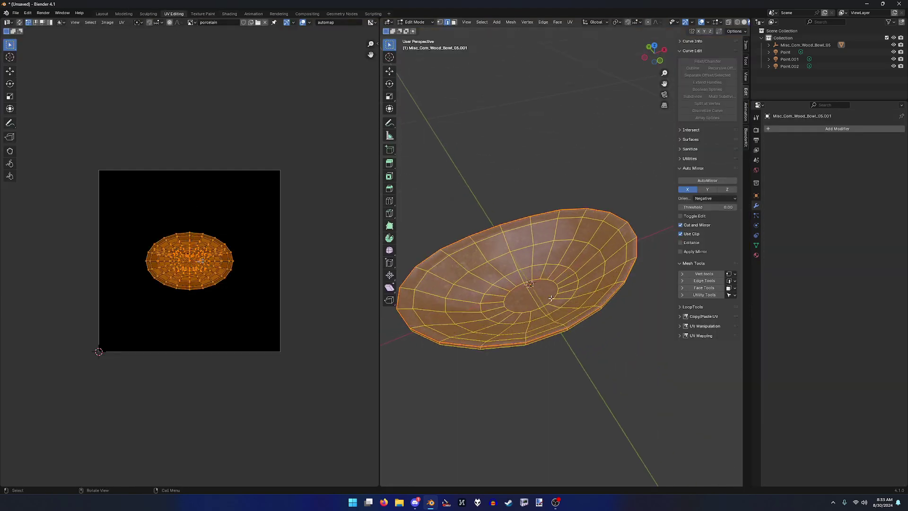
Select the bowl's inner surface as one linked face region and unwrap it.
left_click(548, 270)
key("ctrl+l")
key("u")
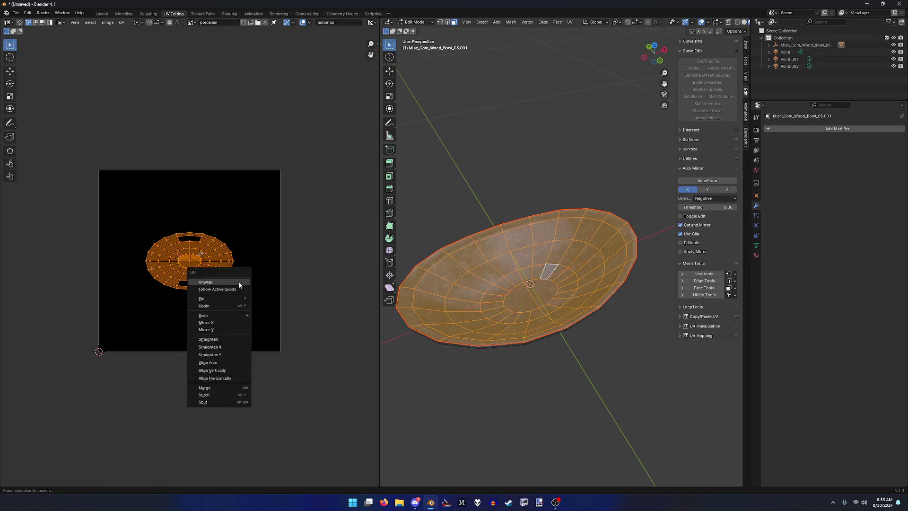
left_click(239, 283)
Rotate the inner surface's UV island so it lies horizontally, shrink it and move it into the upper part of the image.
key("r")
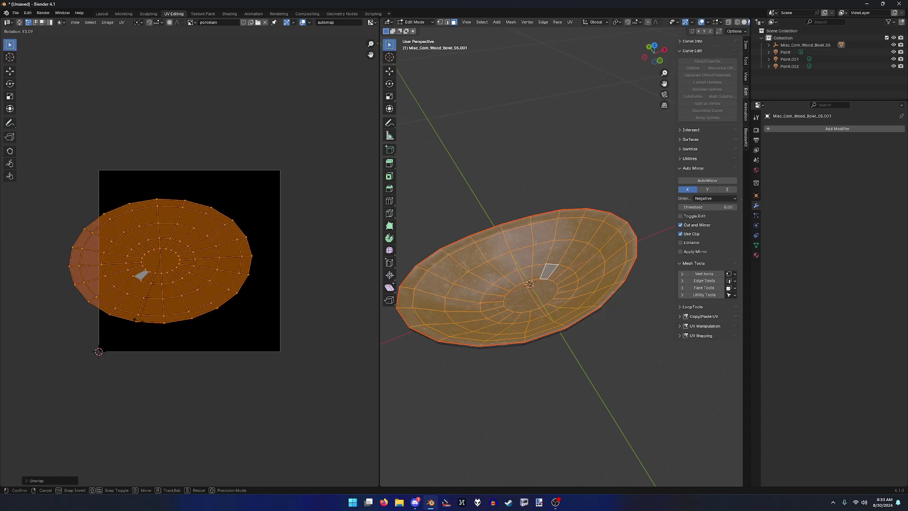
left_click(231, 309)
key("s")
left_click(232, 310)
key("g")
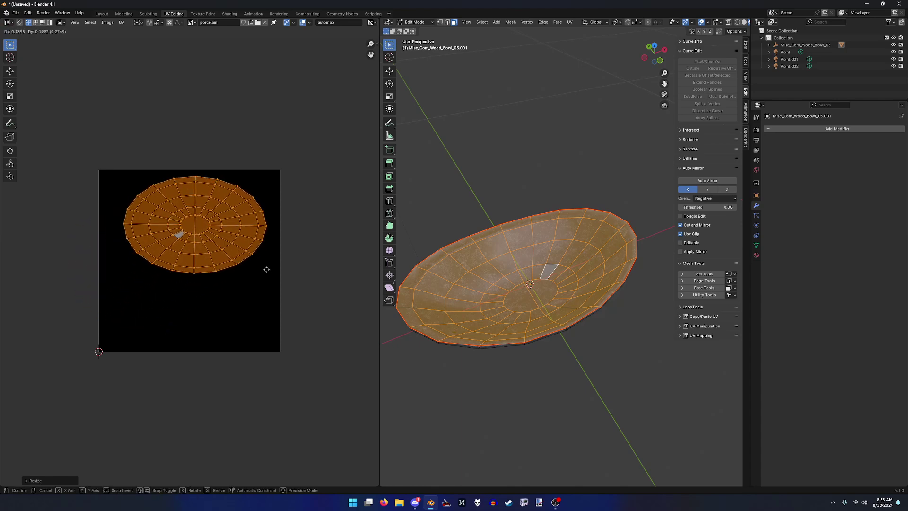
left_click_drag(269, 271, 261, 274)
left_click(262, 275)
Mark a seam along one line of edges running from rim to base on the bowl's outer wall.
middle_click_drag(559, 345, 585, 215)
left_click(522, 222)
key("ctrl+l")
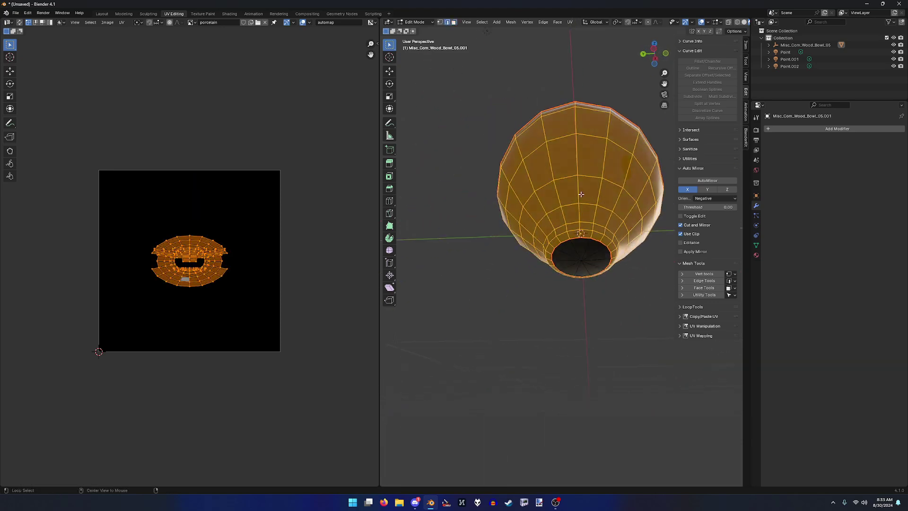
left_click(580, 194)
right_click(579, 196)
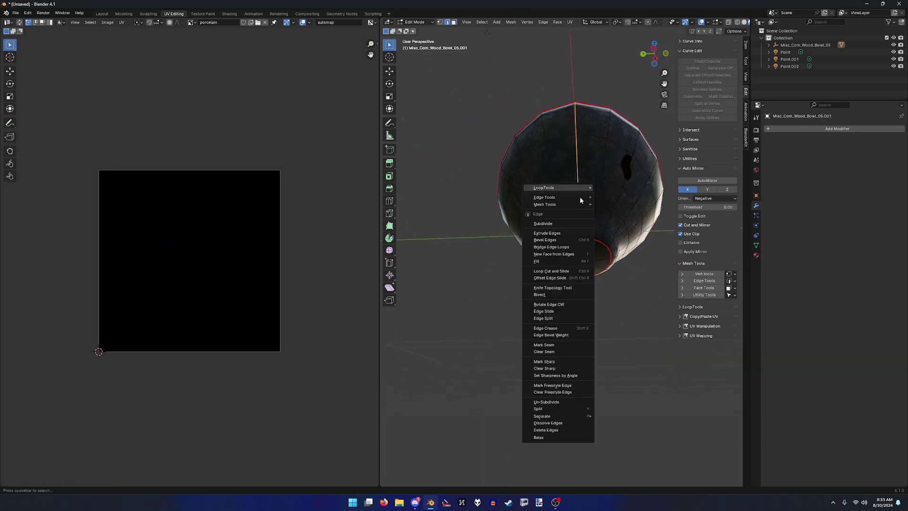
left_click(543, 344)
Select the bowl's linked outer wall faces in face mode and unwrap them.
middle_click_drag(543, 344, 578, 234)
key("3")
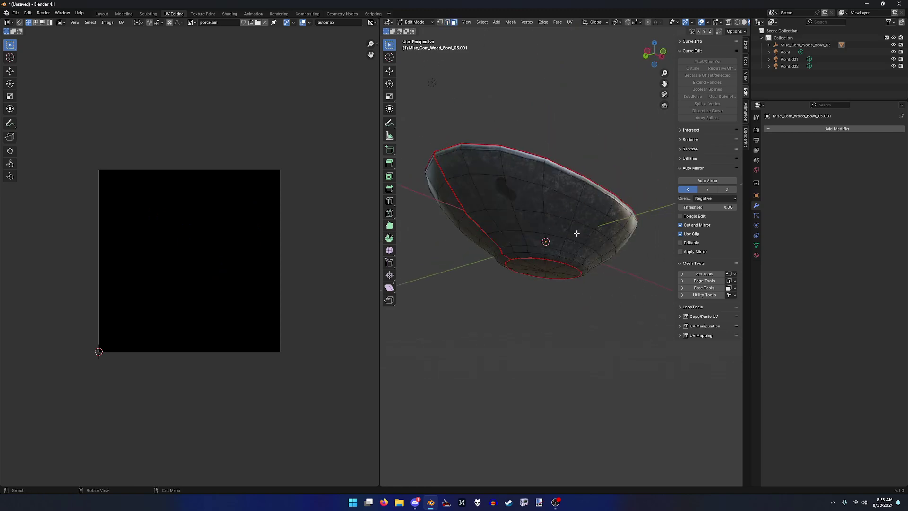
left_click(580, 233)
key("ctrl+l")
key("u")
left_click(261, 285)
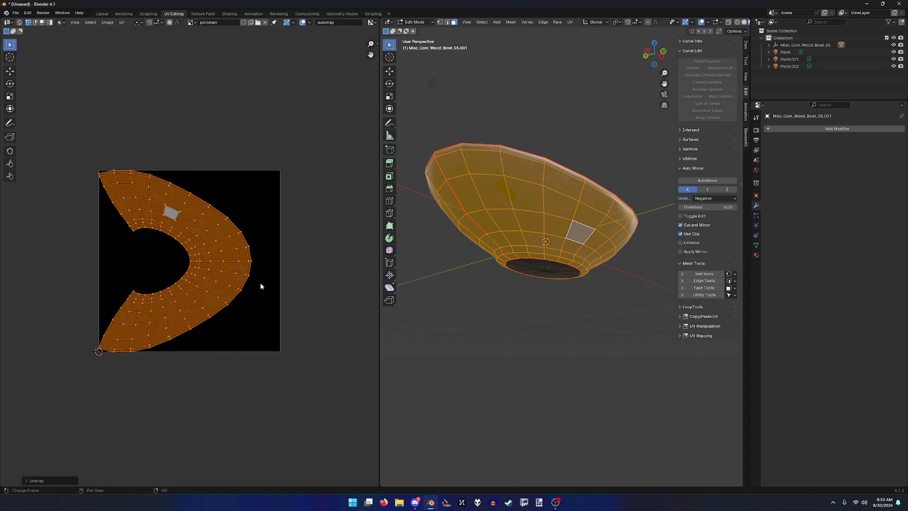
Straighten the curved outer wall UV island with the UV Squares To Grid By Shape operation.
key("n")
left_click(349, 117)
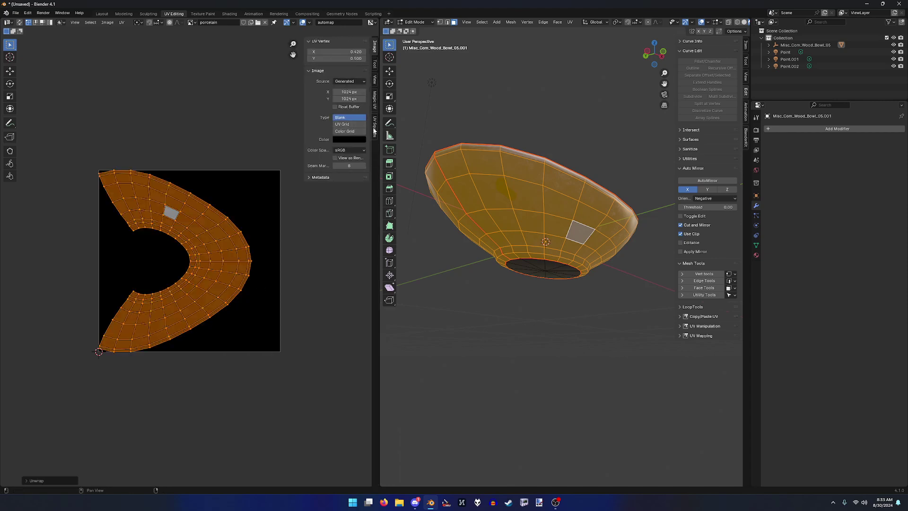
left_click(374, 127)
left_click(332, 86)
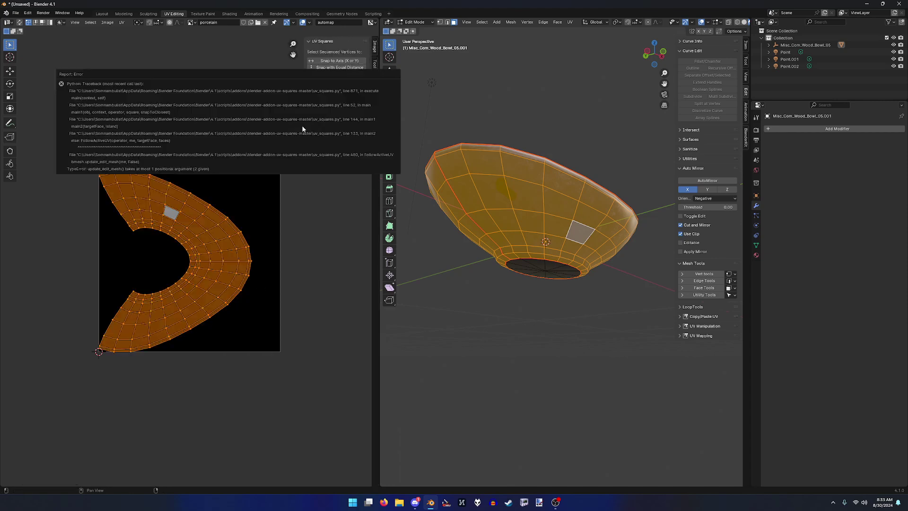
Scale and move the outer wall's grid island to fit within the image's width, and stretch it vertically to about double its height.
key("g")
left_click(253, 208)
key("s")
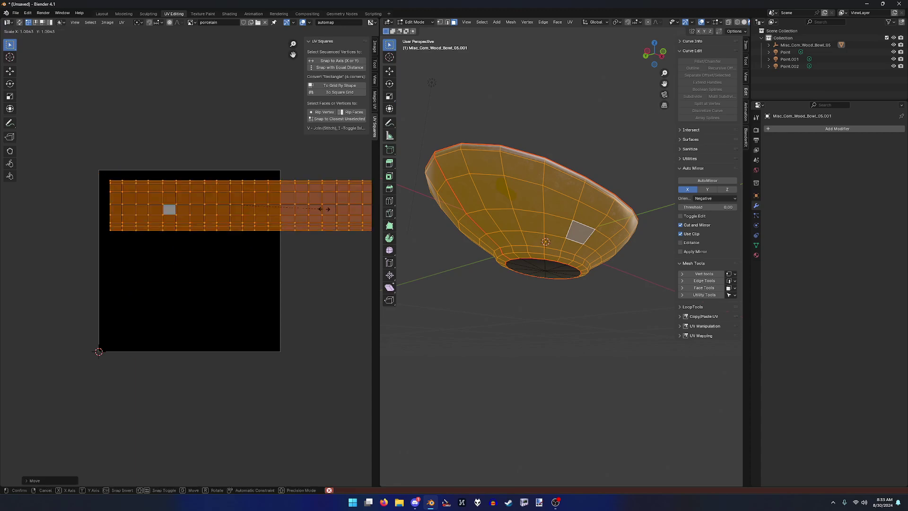
left_click(295, 203)
key("g")
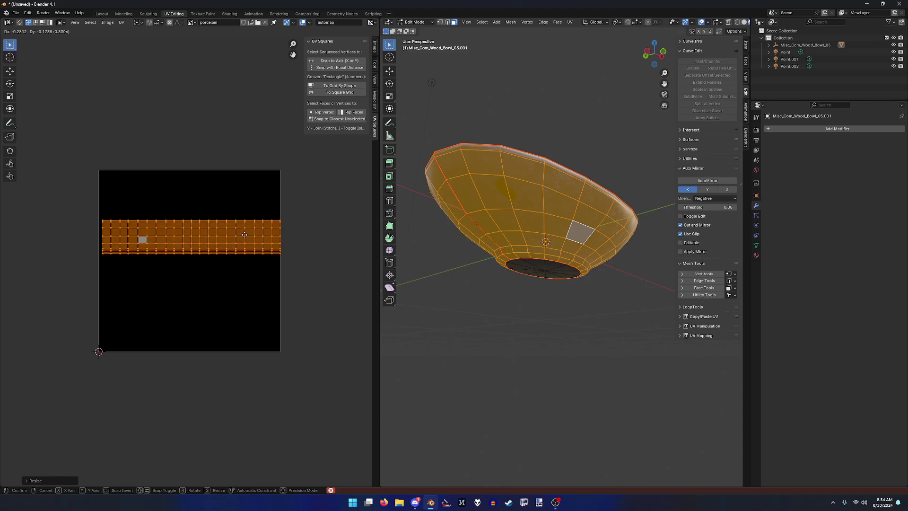
left_click(301, 242)
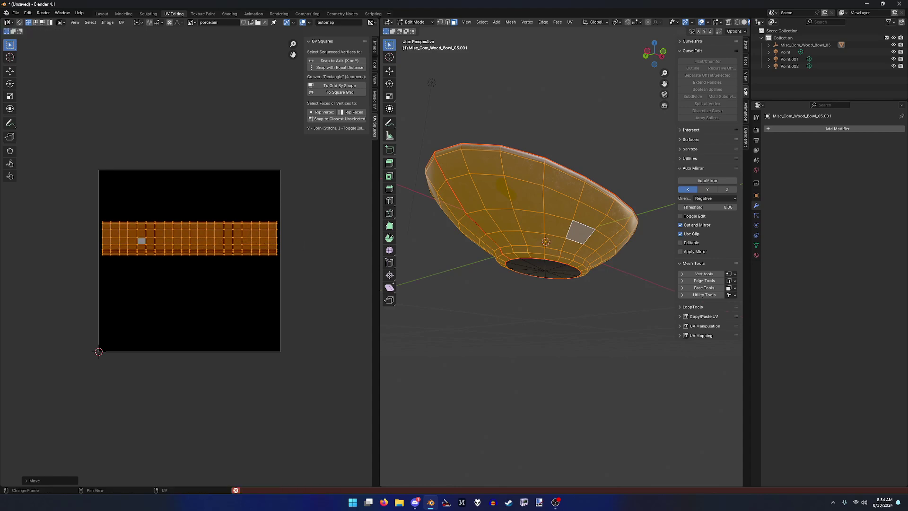
key("s")
key("y")
left_click(317, 335)
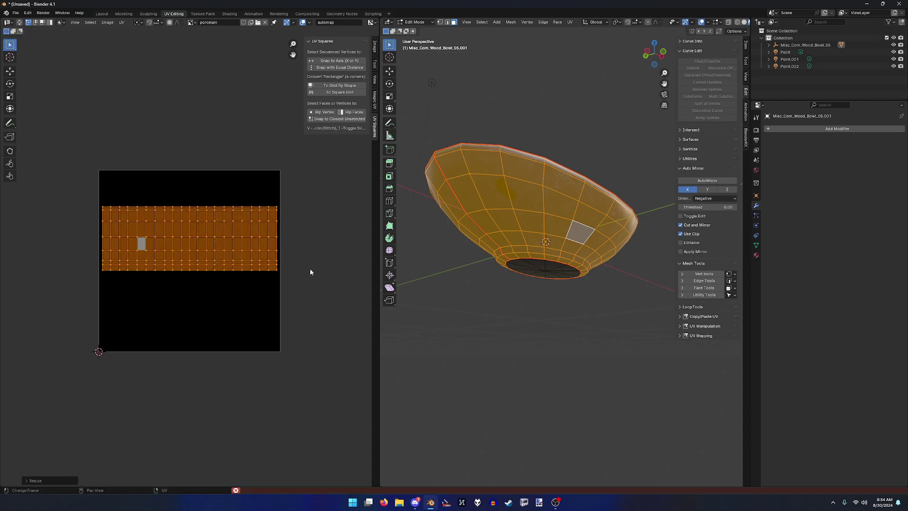
With the whole mesh selected, move only the outer wall's UV island down along Y below the oval inner island, and deselect everything.
key("a")
left_click(259, 266)
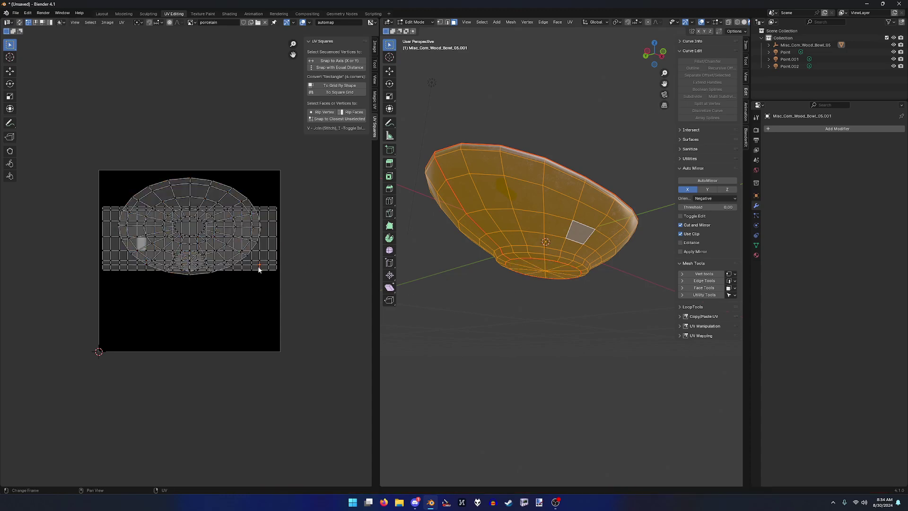
key("l")
key("g")
key("y")
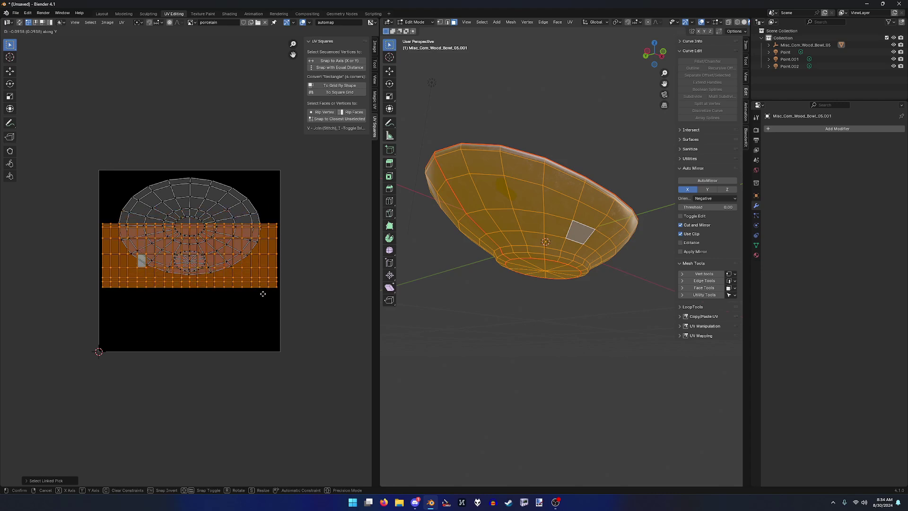
left_click(261, 341)
key("alt+a")
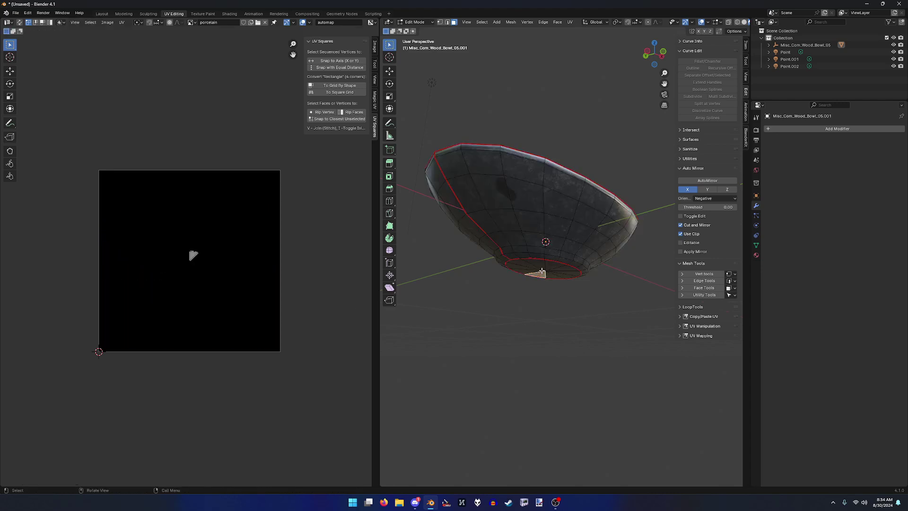
Select the bowl's linked base faces and scale their UV island up to about one and a half times its size.
left_click(541, 271)
key("l")
key("a")
key("s")
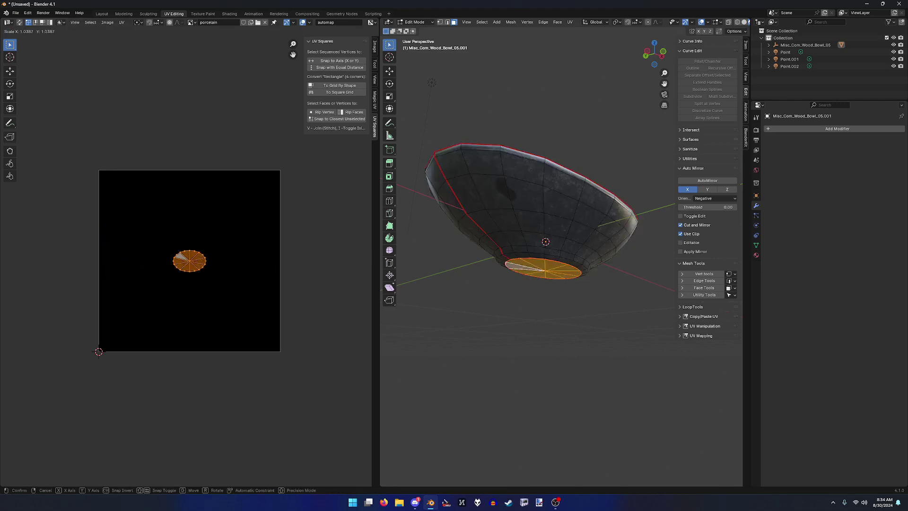
left_click(275, 264)
With the whole mesh selected, move only the base's UV island beside the oval's lower-right edge, rotated about 47 degrees to fit above the grid island.
key("a")
scroll(220, 270, "up", 2)
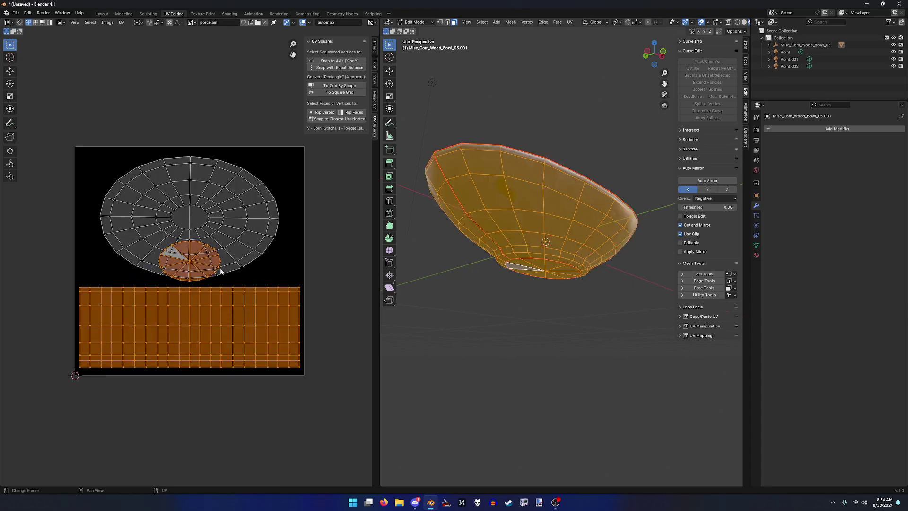
key("g")
key("Escape")
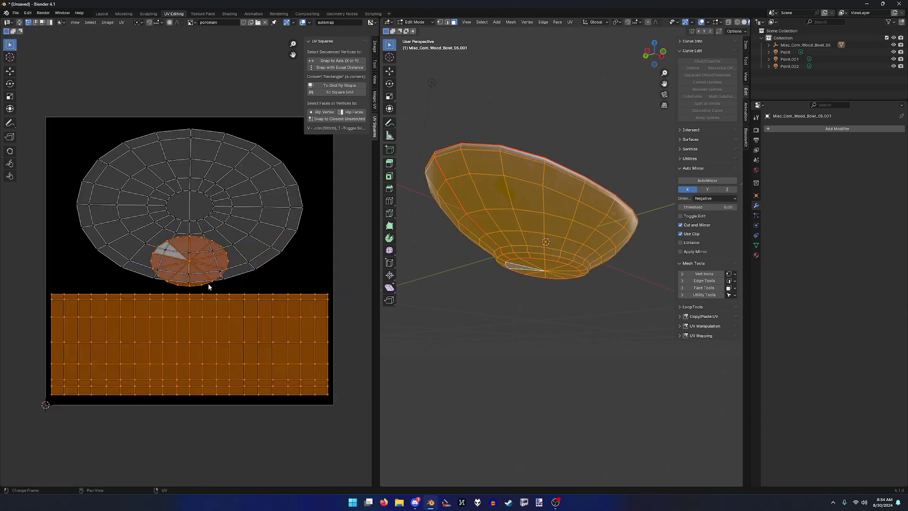
key("alt+a")
key("l")
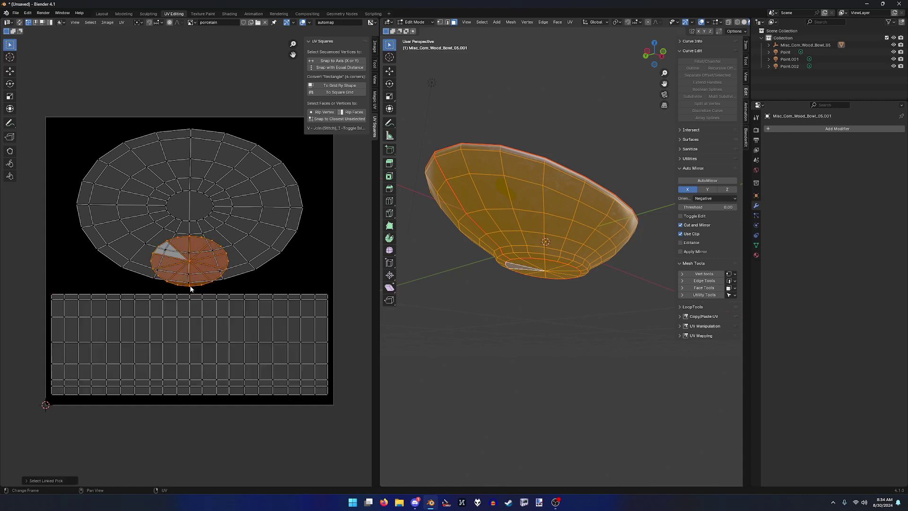
key("g")
key("r")
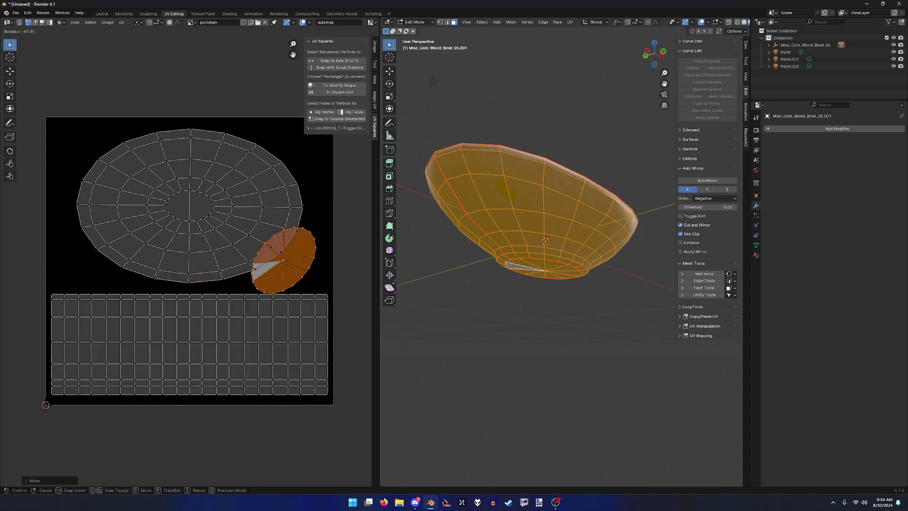
left_click(323, 284)
key("g")
left_click(335, 279)
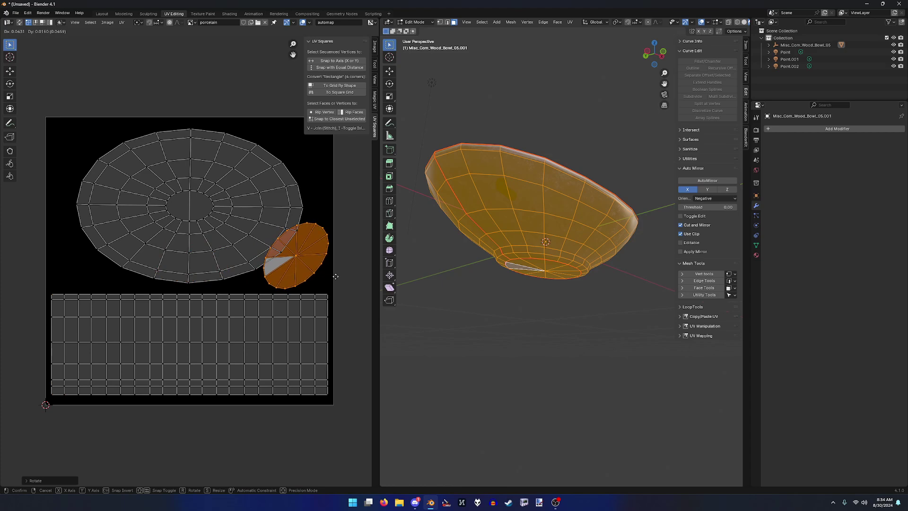
Move the oval inner UV island up and left so it clears the base island and stays within the image.
left_click(245, 225)
key("l")
key("g")
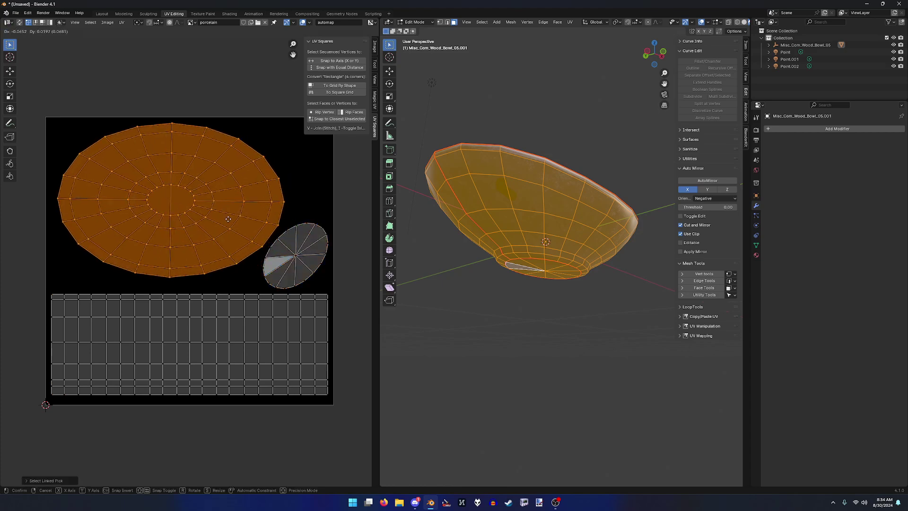
left_click(227, 221)
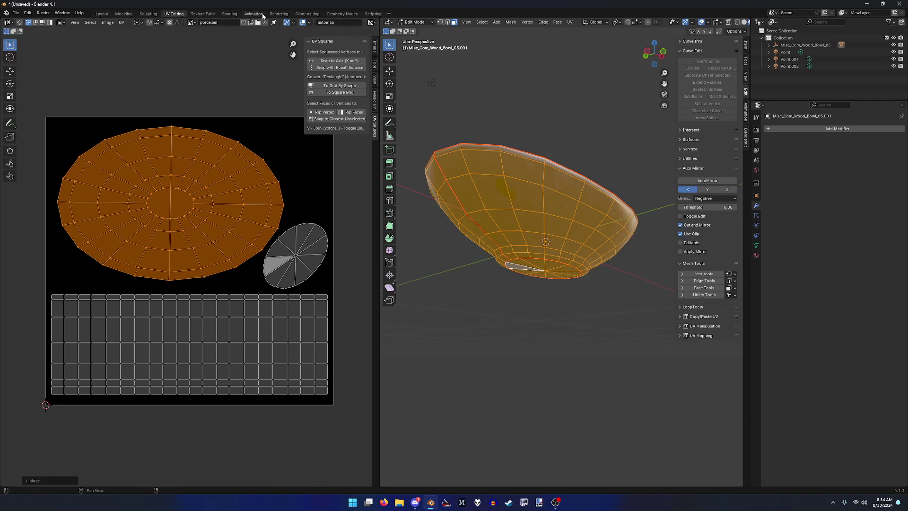
Bake the bowl's Combined pass to the porcelain image texture from the Shading workspace.
left_click(278, 14)
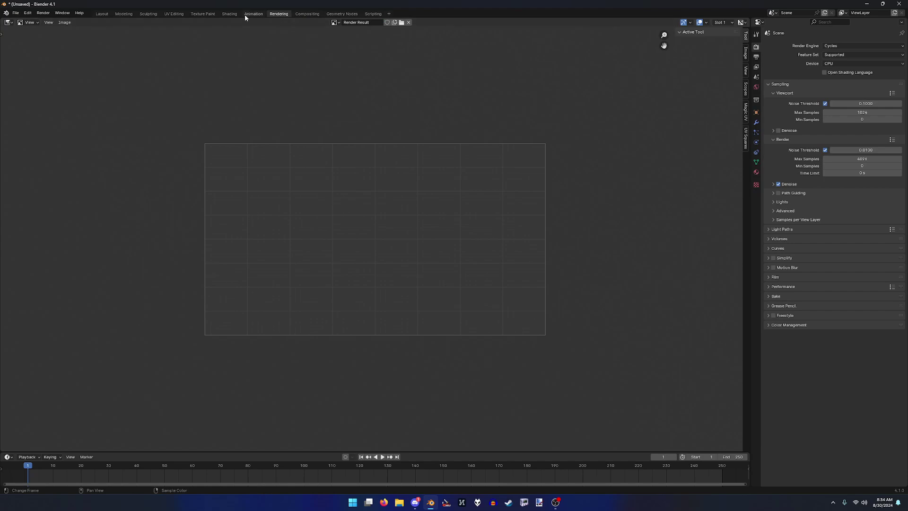
left_click(230, 14)
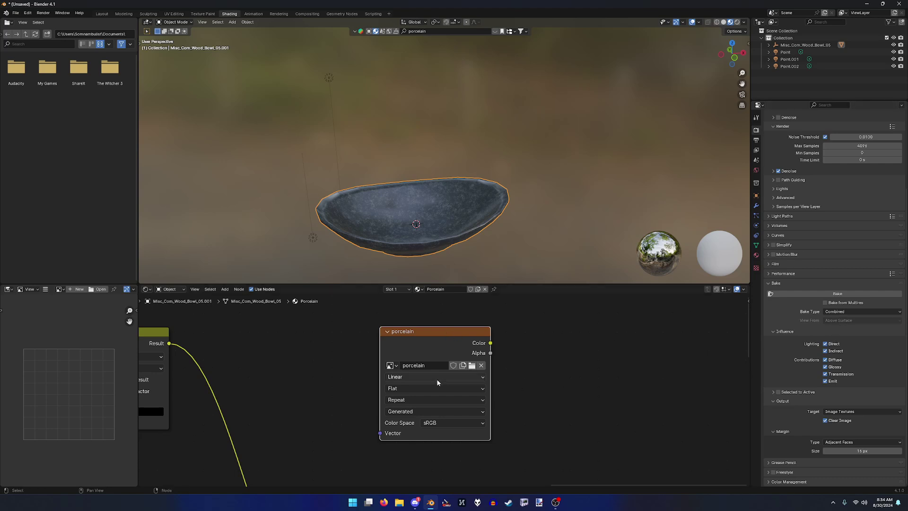
left_click(829, 293)
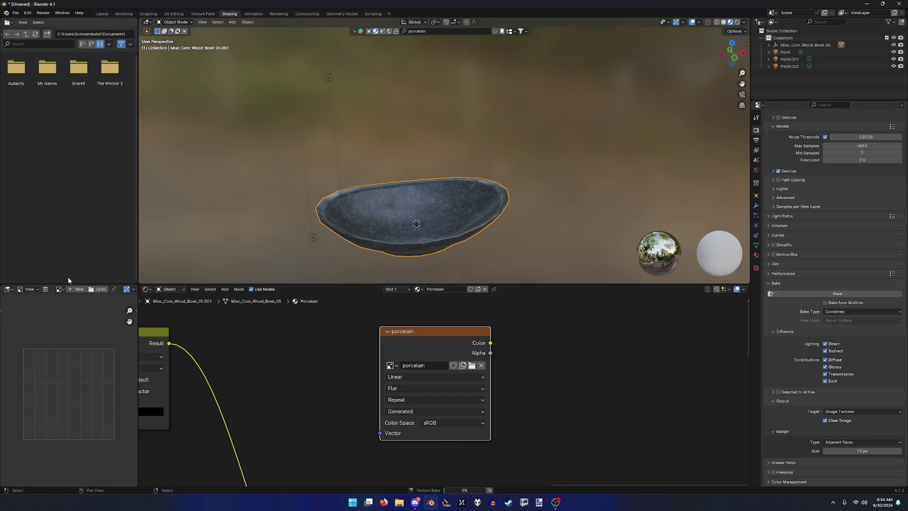
Display the porcelain image in the image editor and fit it in view to follow the bake.
left_click(62, 289)
left_click(76, 303)
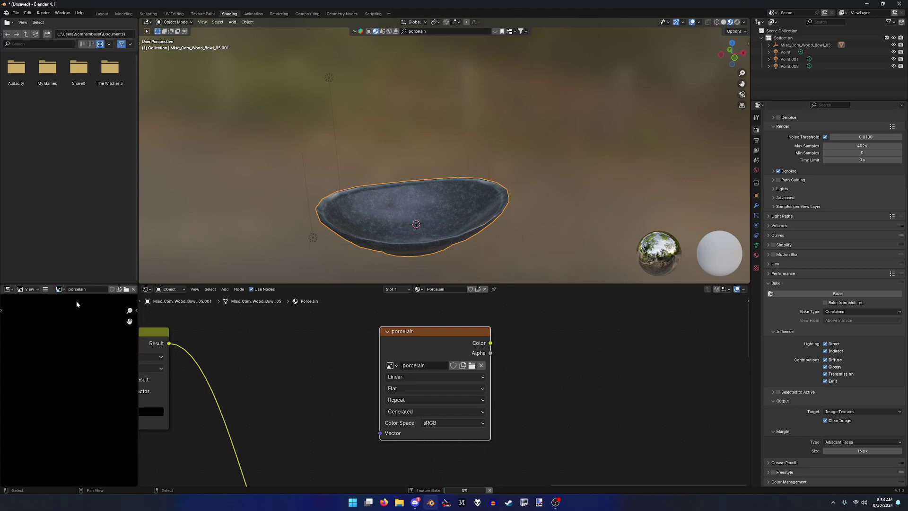
scroll(86, 339, "down", 6)
scroll(94, 359, "up", 3)
scroll(95, 363, "down", 1)
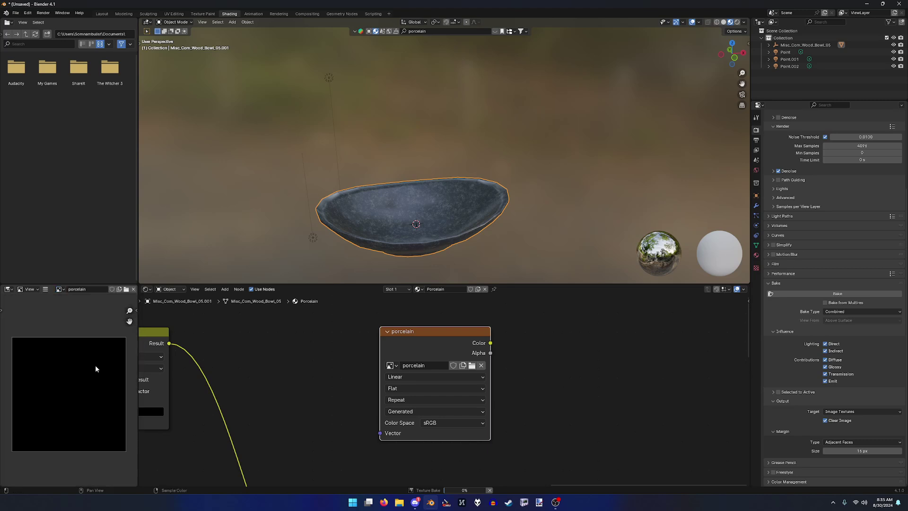
middle_click_drag(95, 367, 95, 360)
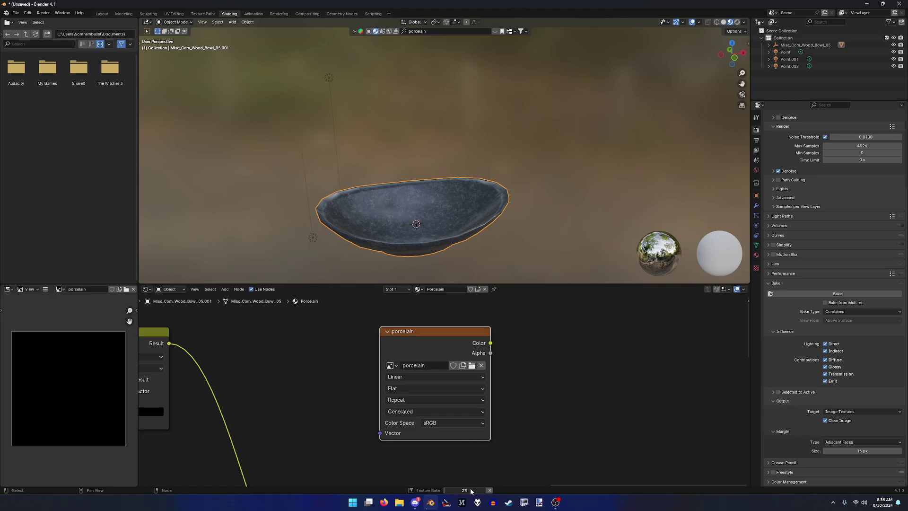
mouse_move(464, 493)
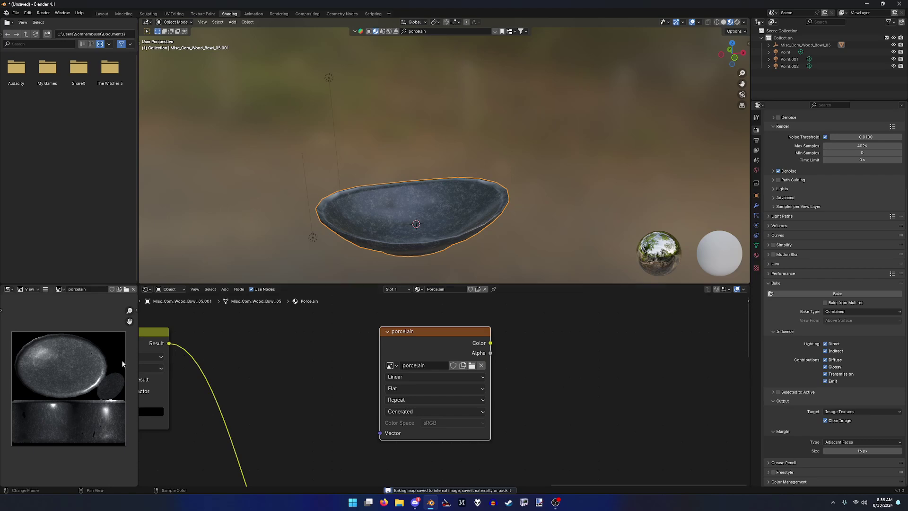
Save the baked image as porcelain.png in the Desktop folder.
left_click(59, 289)
left_click(45, 289)
mouse_move(69, 305)
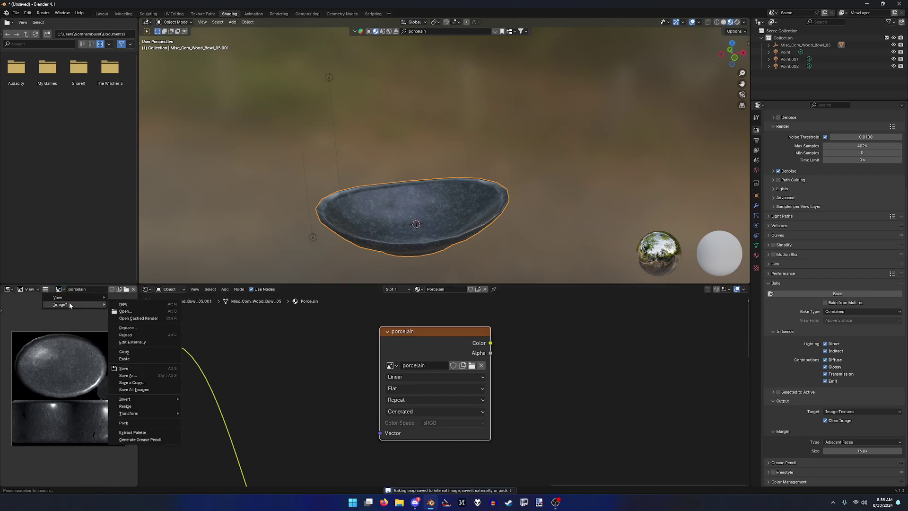
left_click(178, 374)
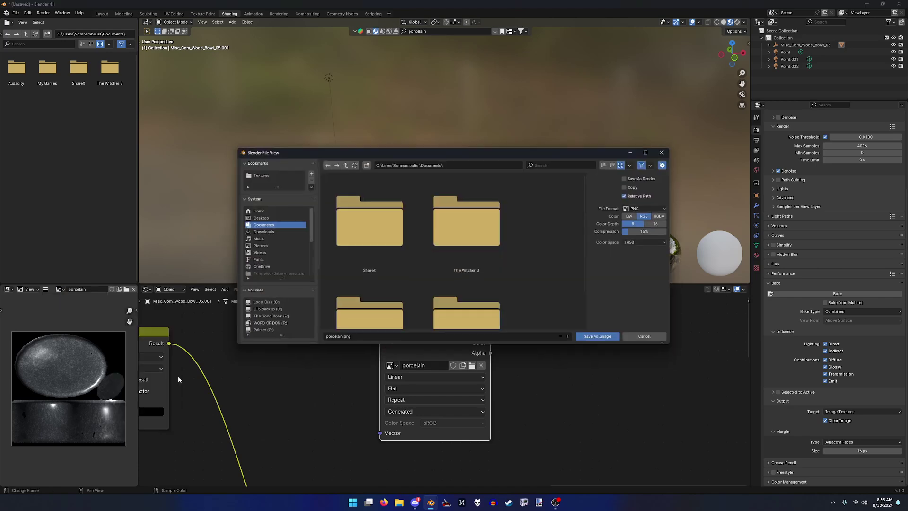
left_click(257, 217)
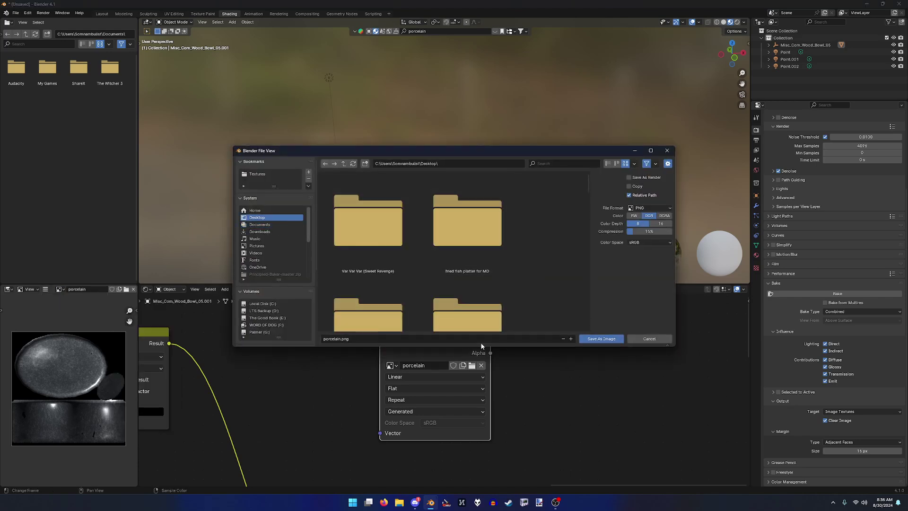
left_click(442, 337)
left_click(600, 338)
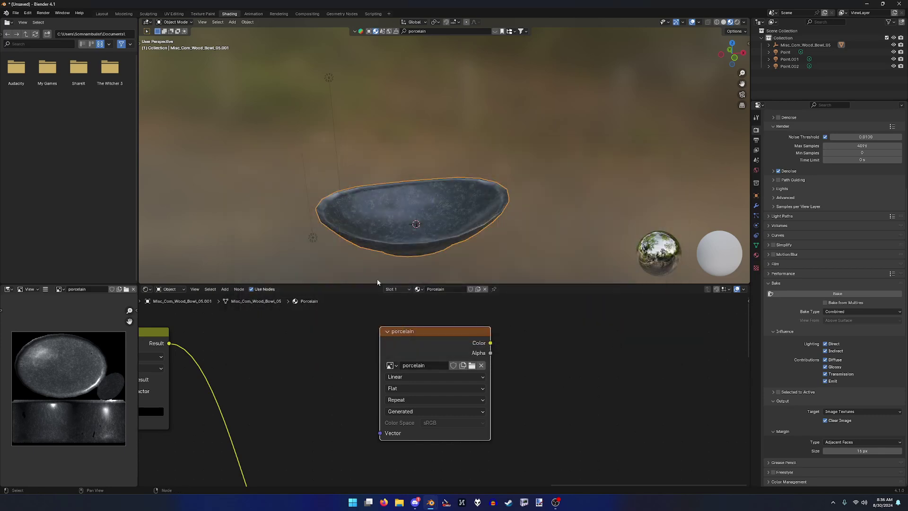
In the Layout workspace, remove the bowl's Porcelain material slot and create a Morrowind shader for it.
left_click(101, 13)
middle_click_drag(417, 228, 403, 206)
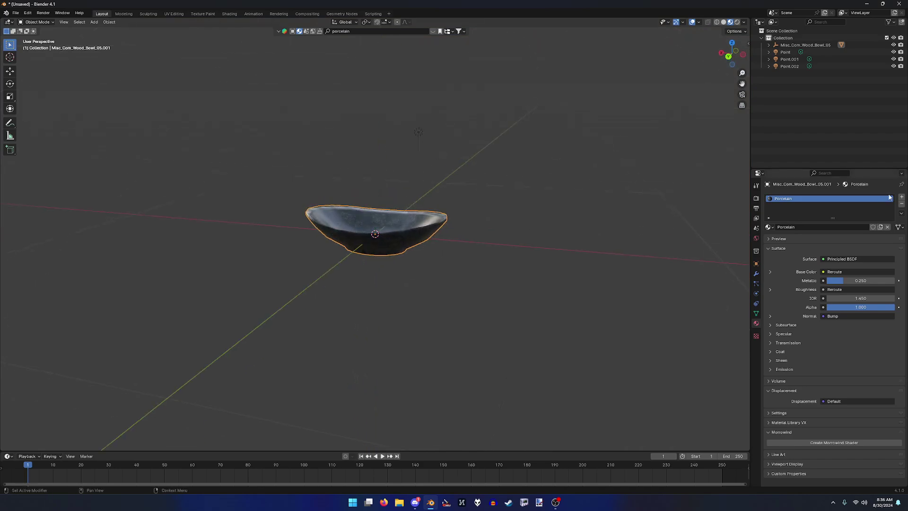
left_click(901, 203)
scroll(416, 258, "up", 2)
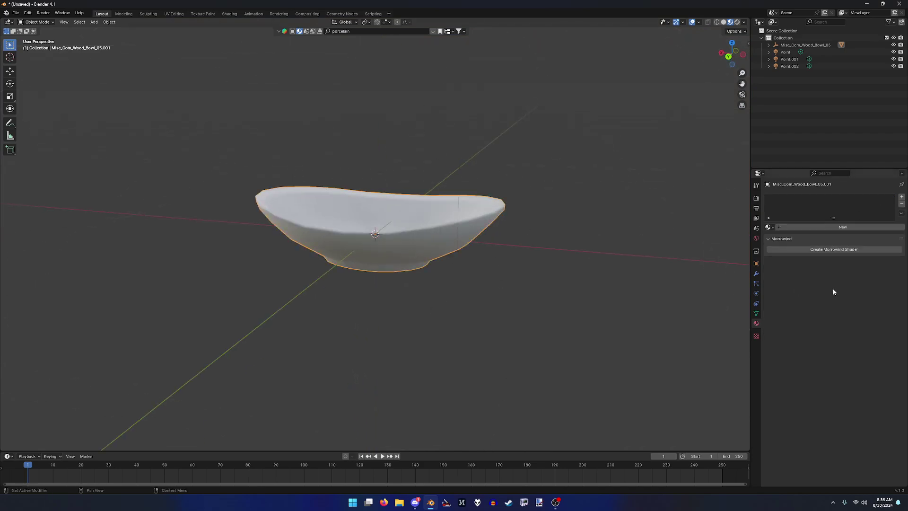
left_click(835, 249)
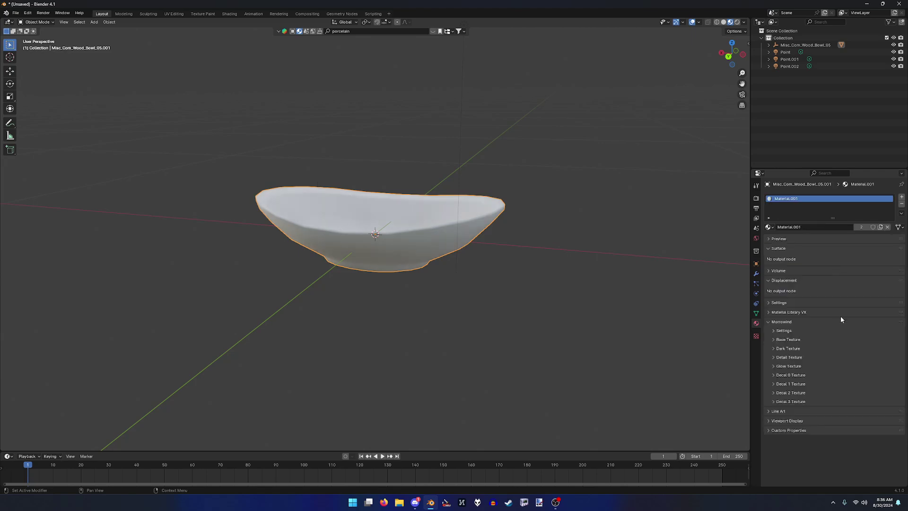
Load the baked porcelain image from the Desktop folder as the Morrowind shader's base texture.
left_click(788, 339)
left_click(874, 350)
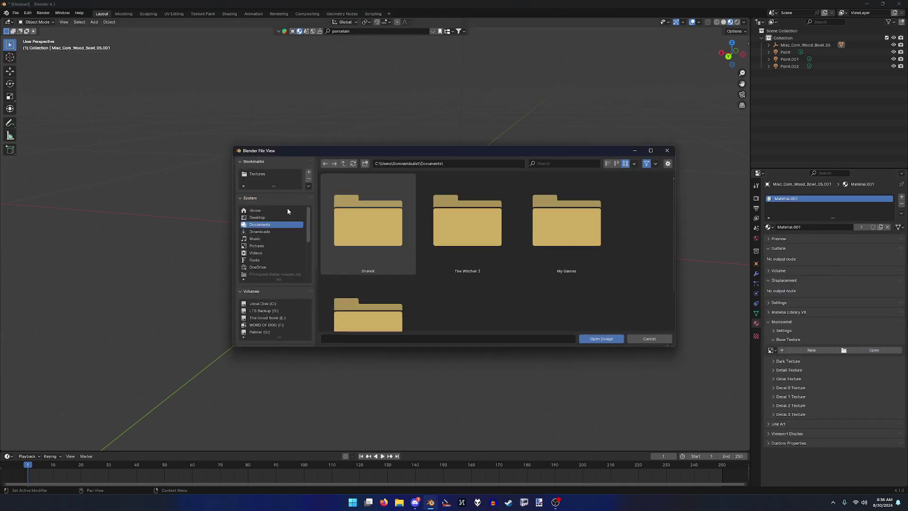
left_click(258, 217)
double_click(571, 295)
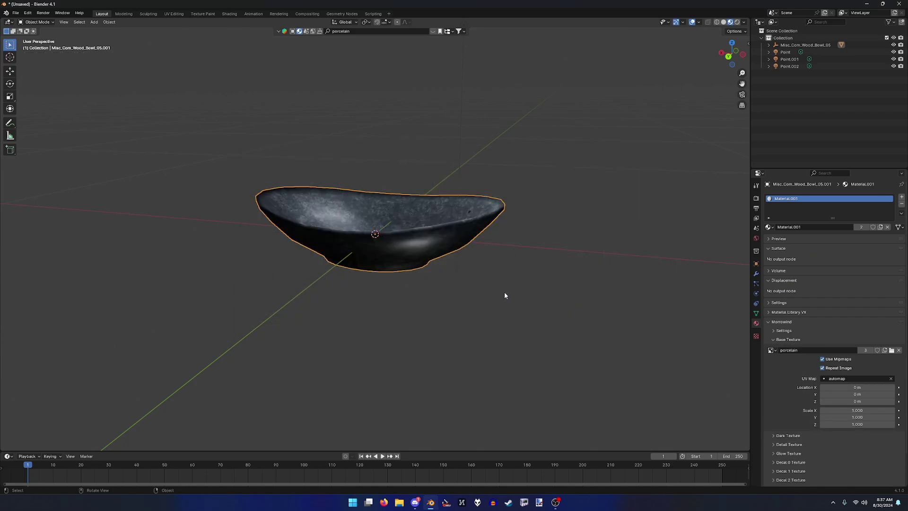
Turn the bowl upside down about the X axis to inspect the baked texture on its underside, and undo the rotation.
middle_click_drag(504, 291, 330, 261)
left_click(330, 261)
key("r")
key("x")
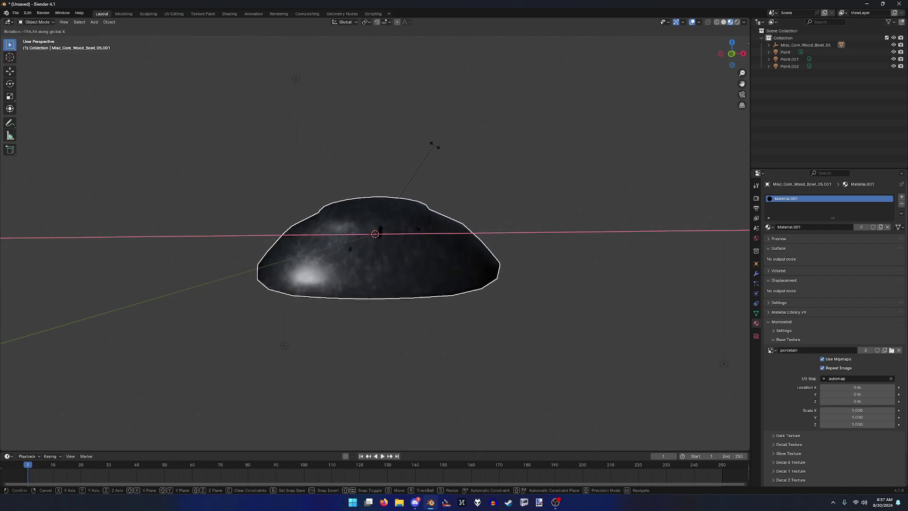
left_click(458, 171)
middle_click_drag(459, 171, 602, 222)
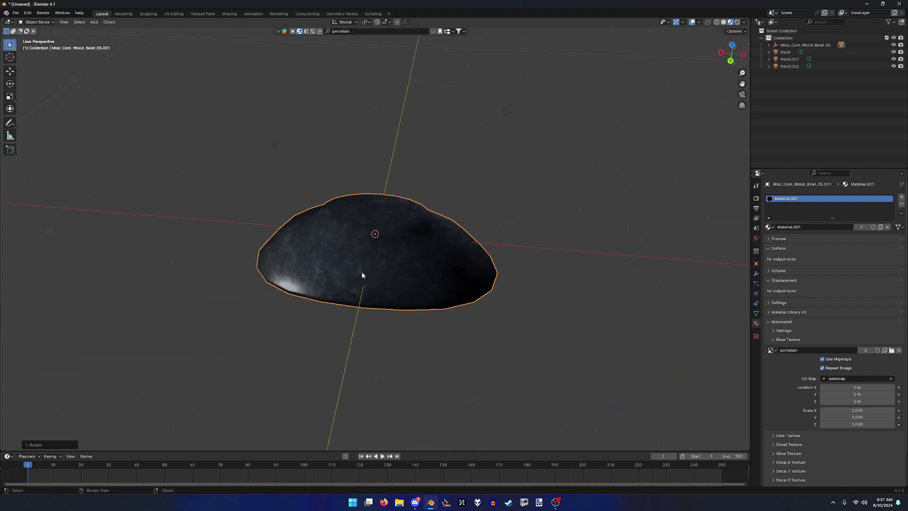
middle_click_drag(362, 275, 412, 269)
key("ctrl+z")
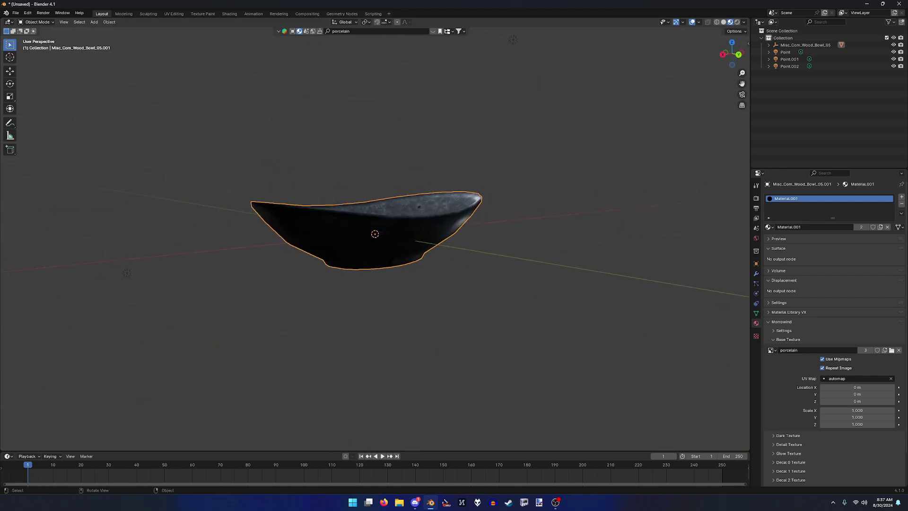